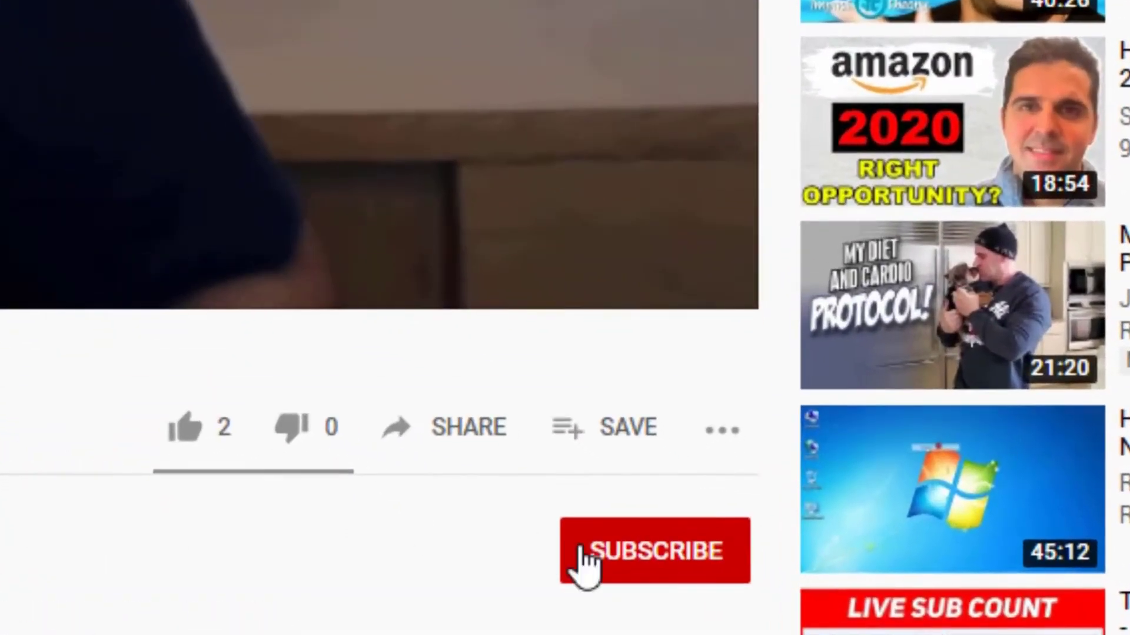
Subscribe to the video's channel and turn on its notification bell.
{"action": "left_click", "coordinate": [615, 568]}
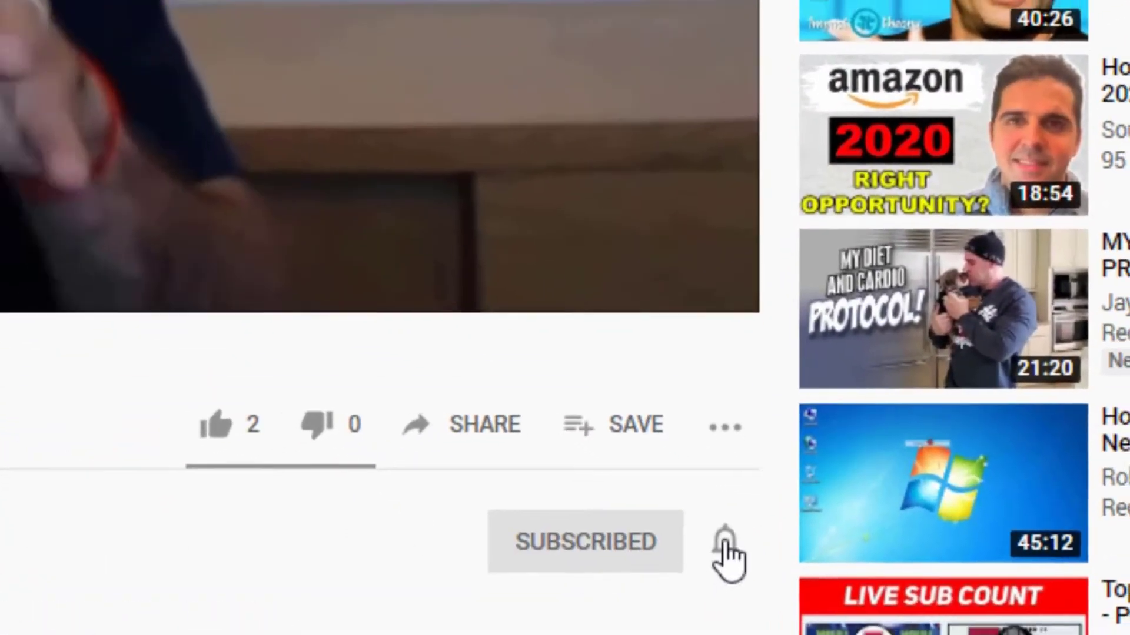
{"action": "left_click", "coordinate": [723, 551]}
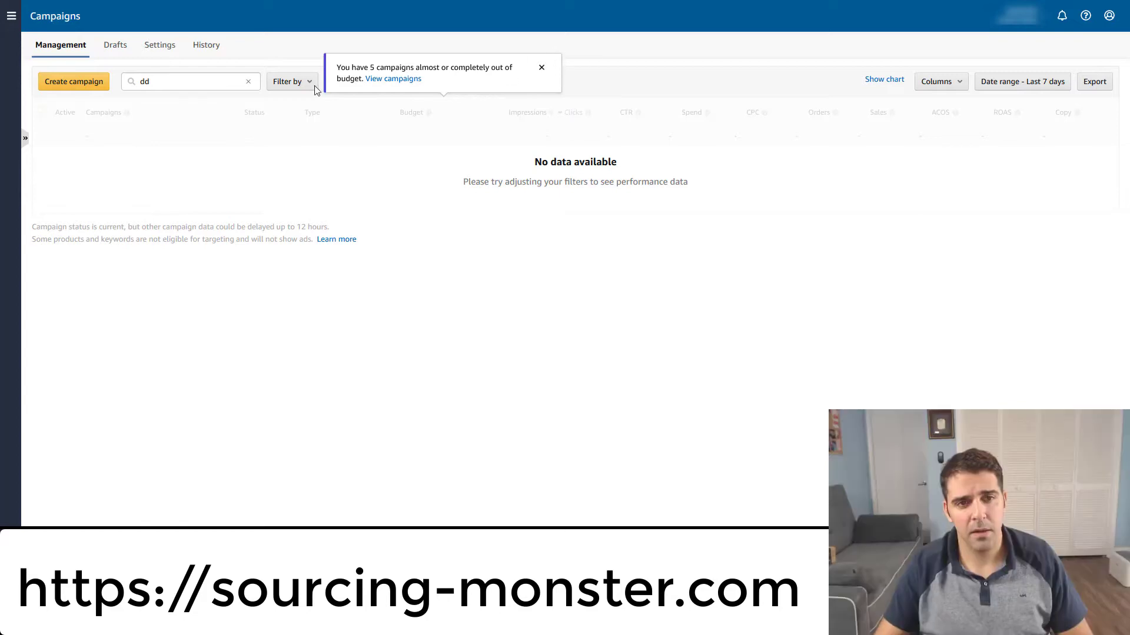
Use the navigation menu to pass through Campaigns and reach the Reports list.
{"action": "left_click", "coordinate": [184, 83]}
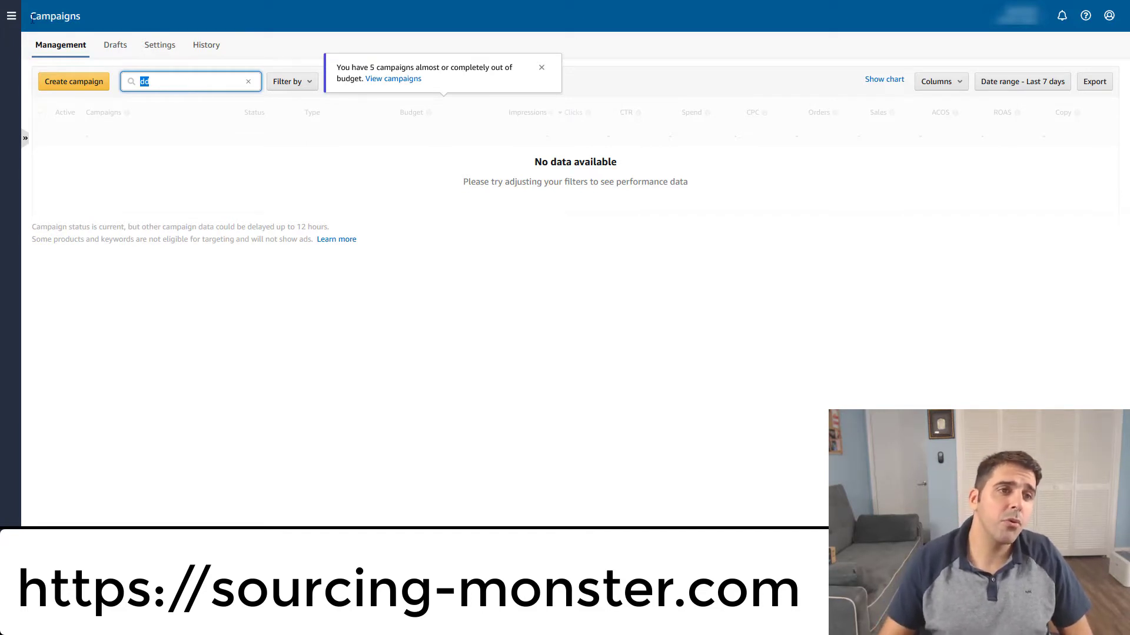
{"action": "left_click", "coordinate": [12, 16]}
{"action": "left_click", "coordinate": [38, 46]}
{"action": "left_click", "coordinate": [11, 16]}
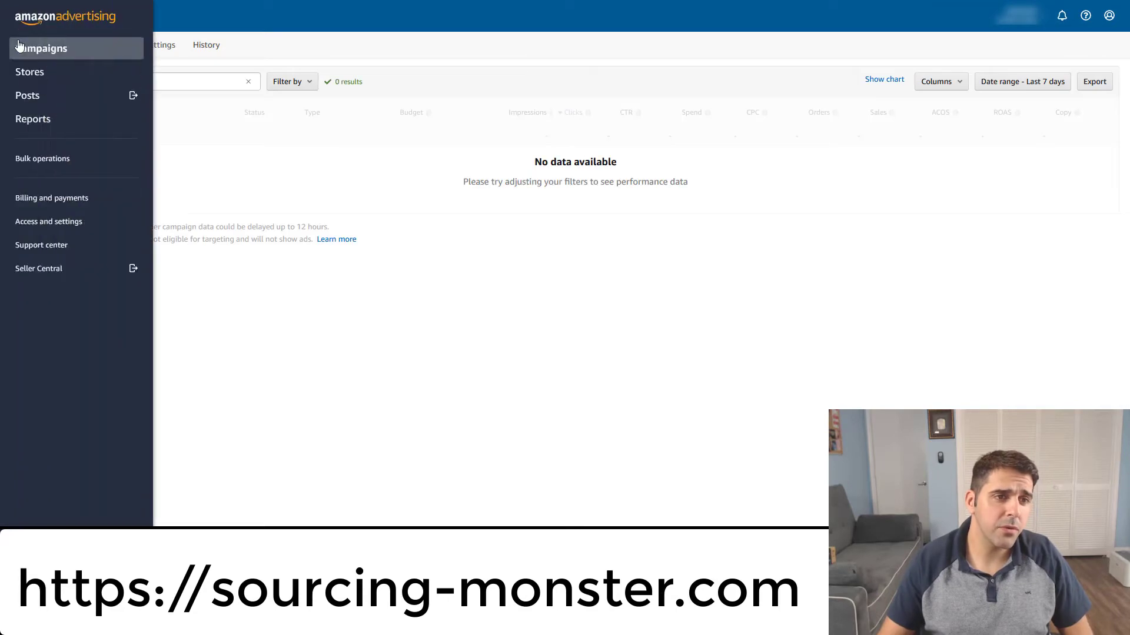
{"action": "left_click", "coordinate": [41, 117]}
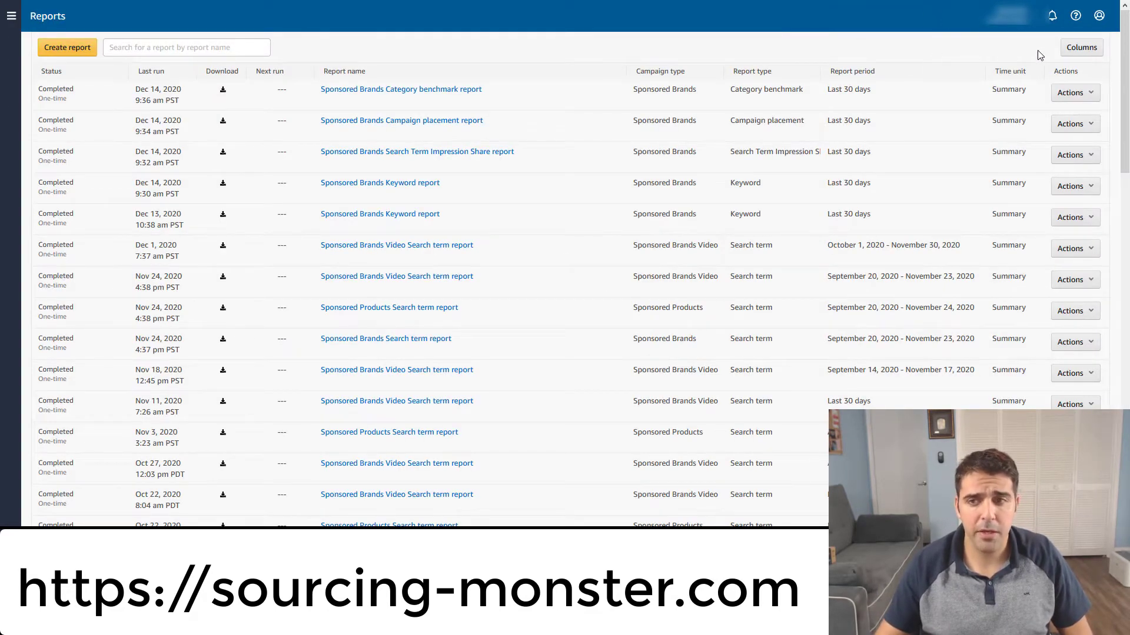
Start a new Sponsored Brands report and browse the available report types.
{"action": "left_click", "coordinate": [85, 47]}
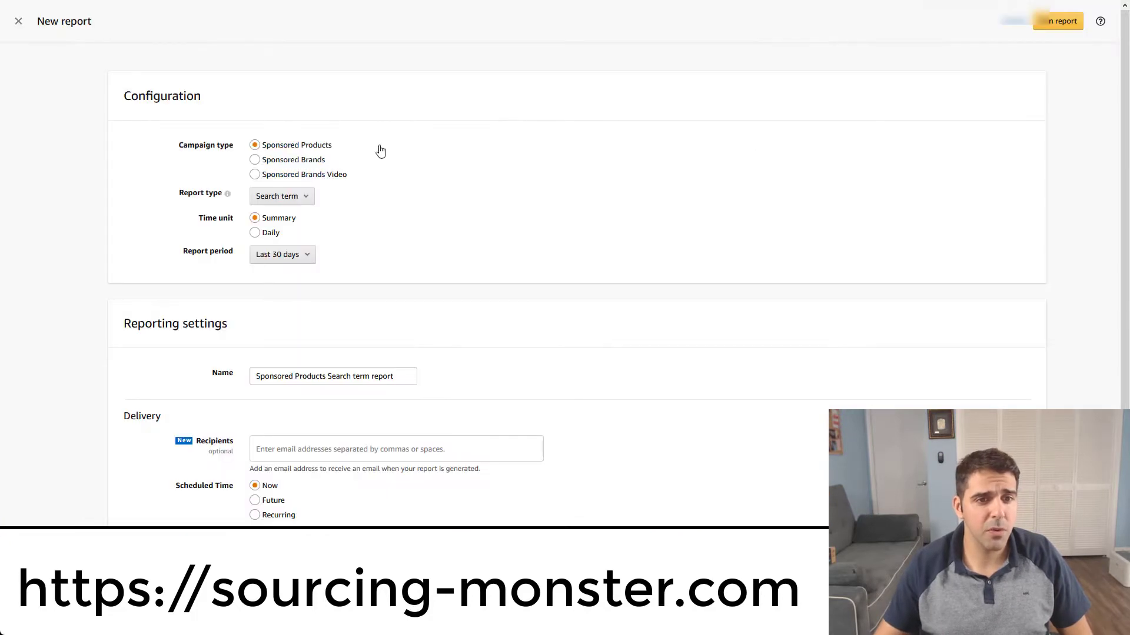
{"action": "left_click", "coordinate": [294, 161]}
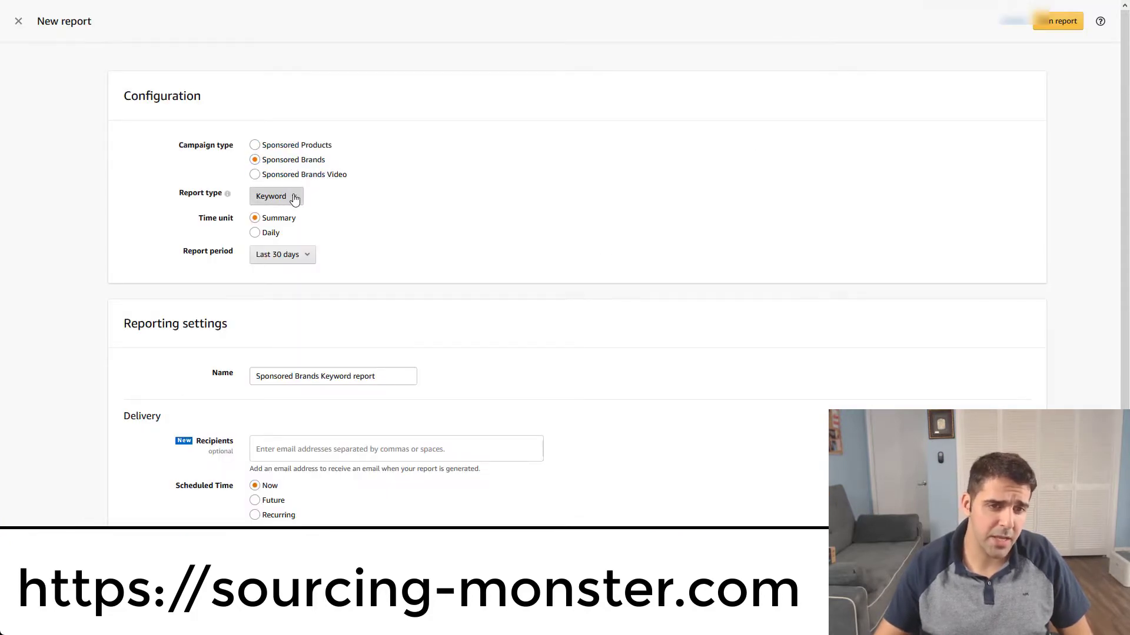
{"action": "left_click", "coordinate": [291, 196]}
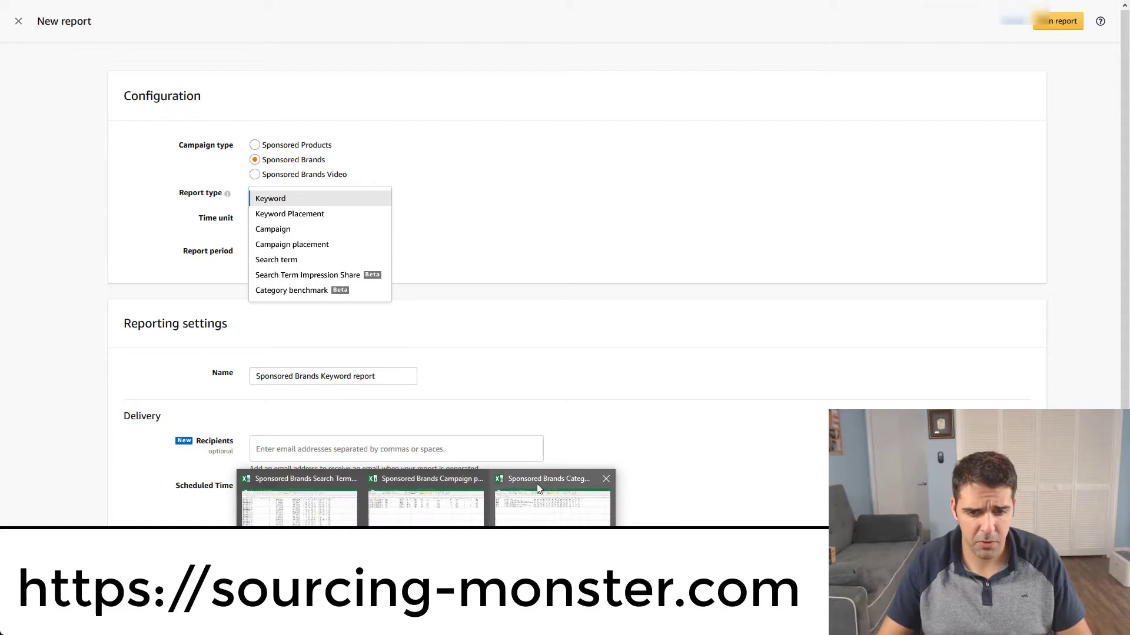
{"action": "mouse_move", "coordinate": [538, 483]}
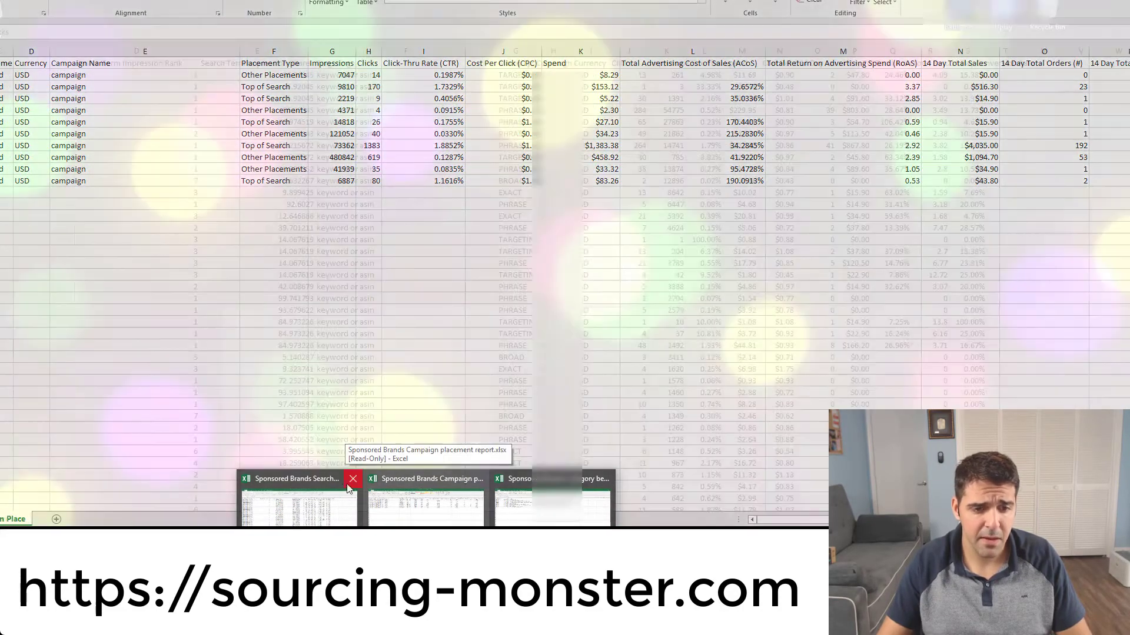
{"action": "mouse_move", "coordinate": [330, 492]}
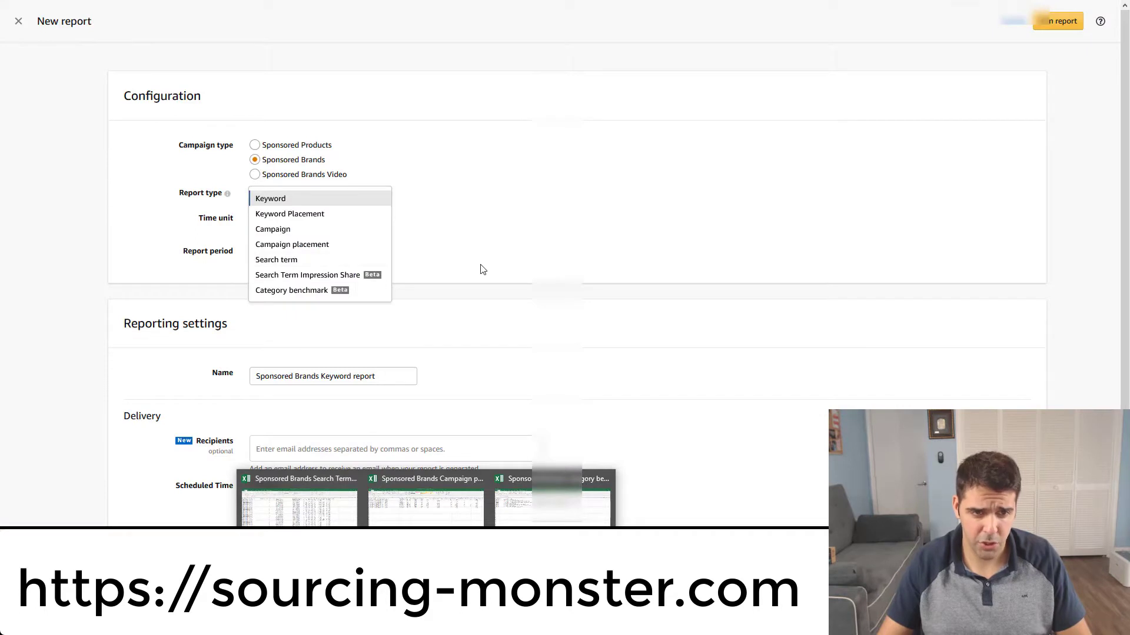
{"action": "left_click", "coordinate": [492, 182]}
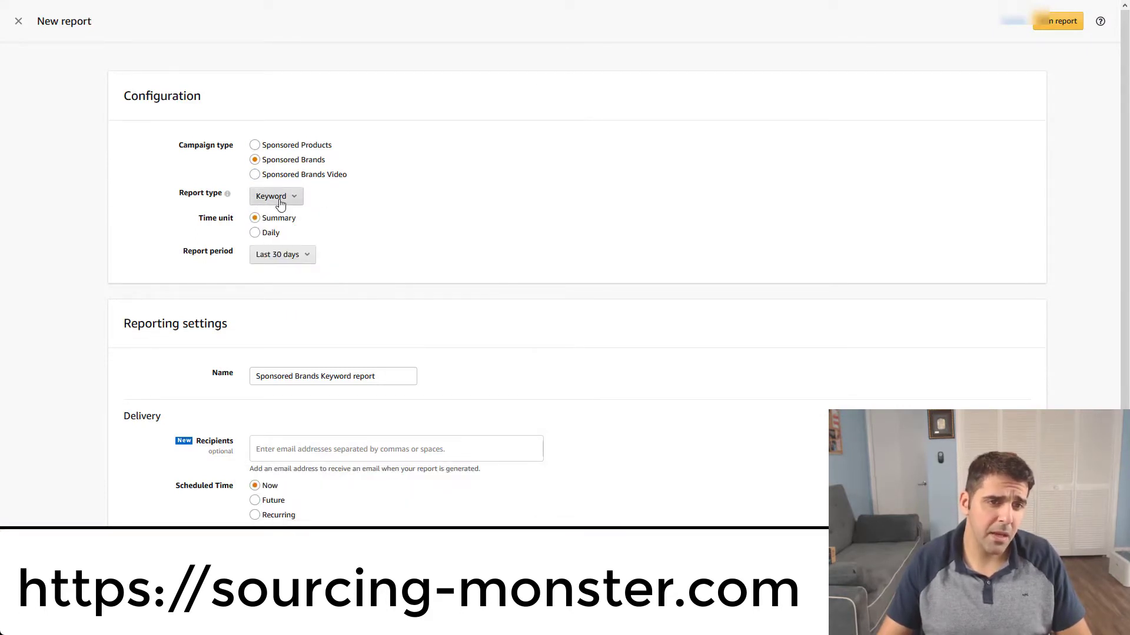
Choose Search Term Impression Share for the last 30 days and run the report.
{"action": "left_click", "coordinate": [275, 197]}
{"action": "left_click", "coordinate": [300, 274]}
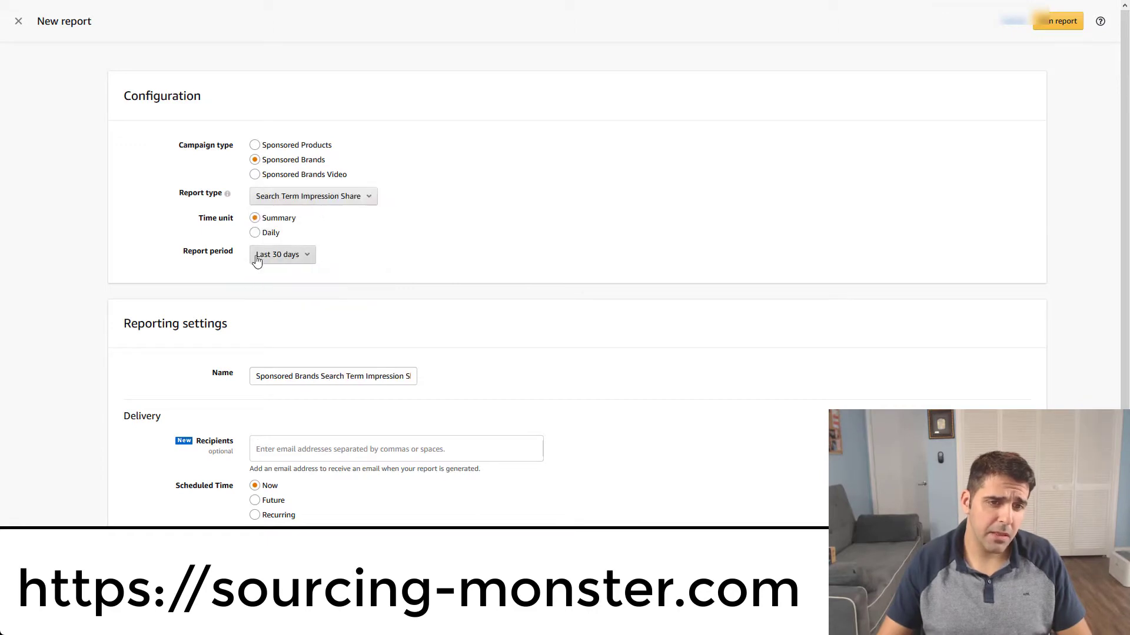
{"action": "scroll", "coordinate": [222, 229], "scroll_direction": "down", "scroll_amount": 1}
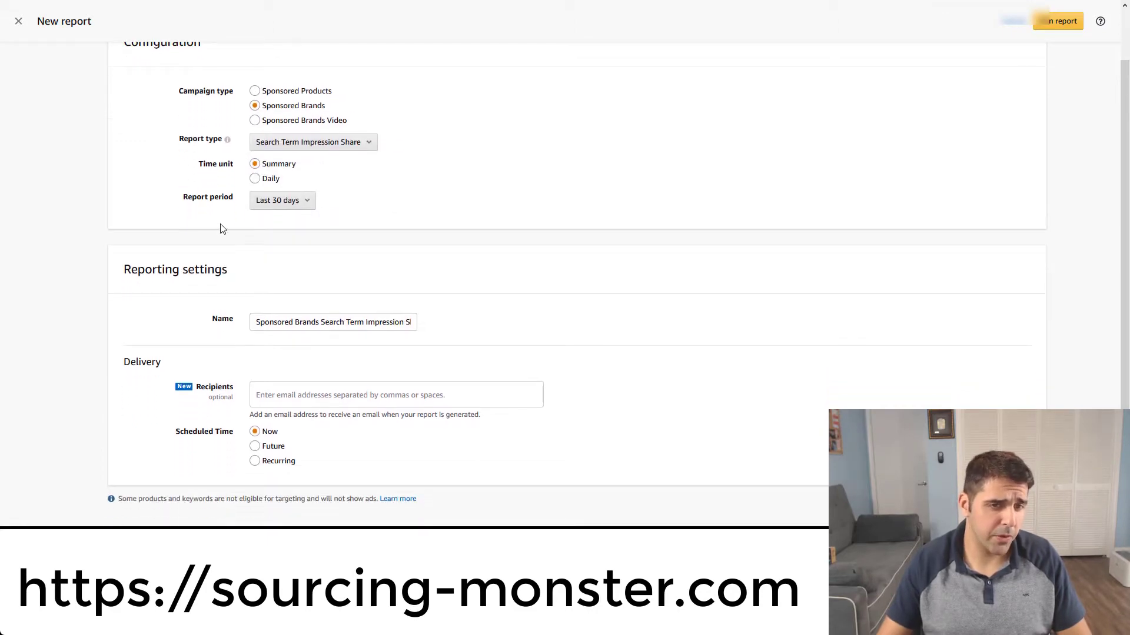
{"action": "left_click", "coordinate": [272, 206]}
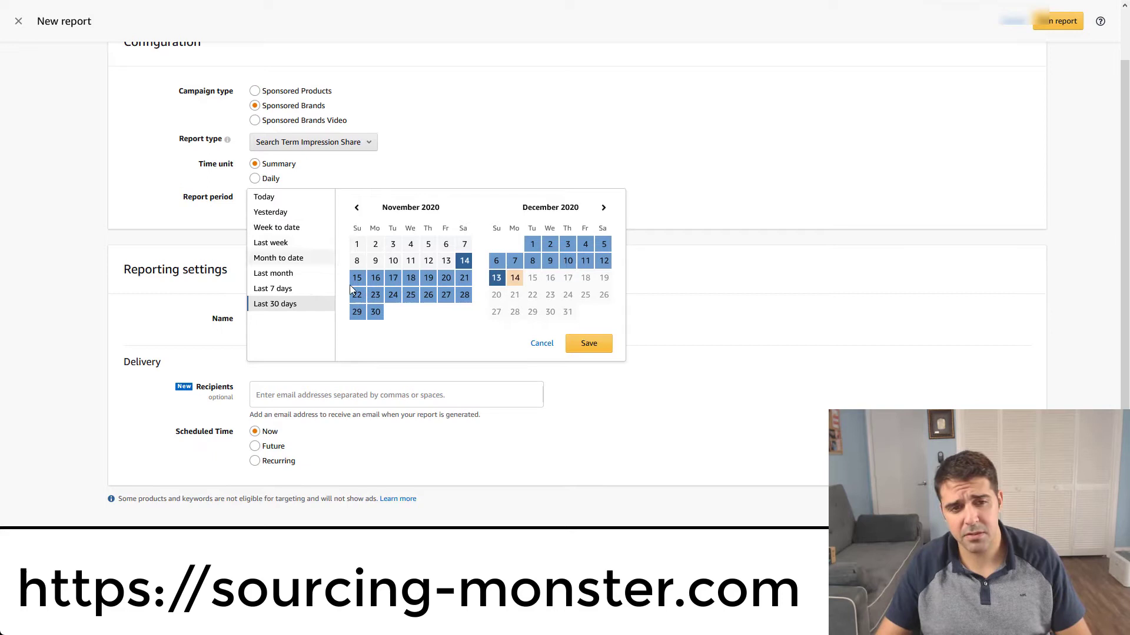
{"action": "left_click", "coordinate": [197, 237]}
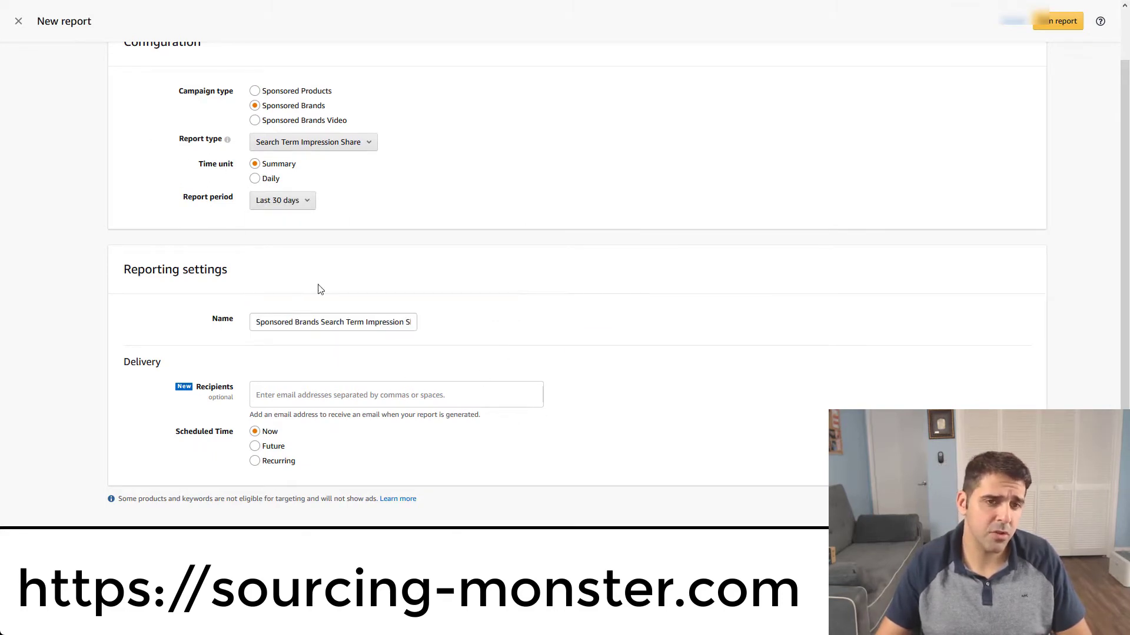
{"action": "left_click", "coordinate": [1069, 22]}
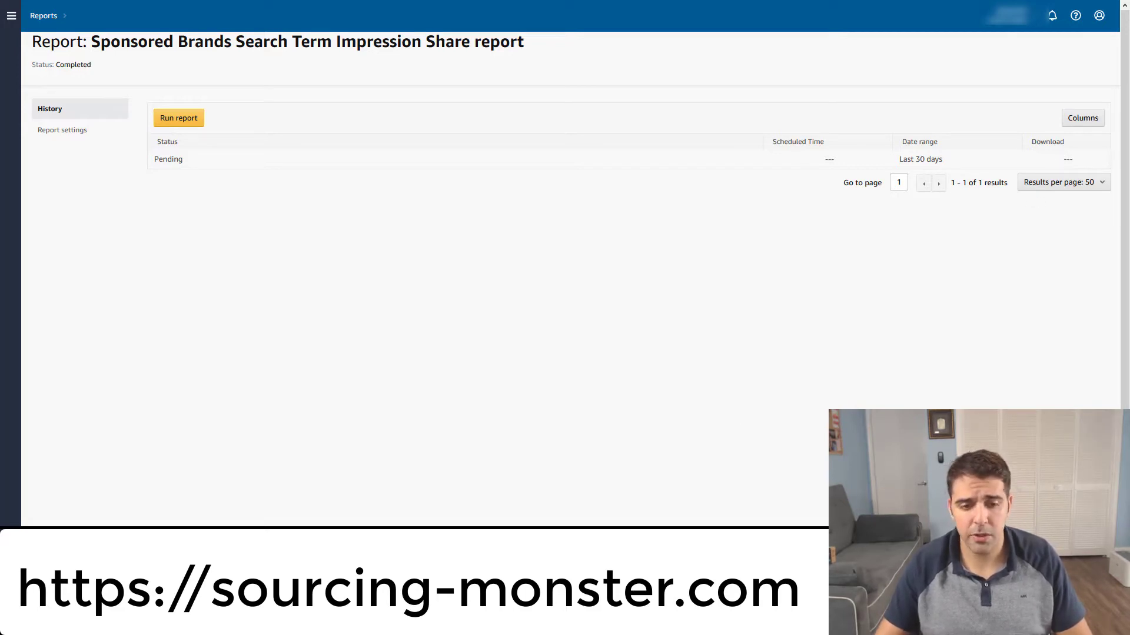
{"action": "left_click", "coordinate": [429, 495]}
Open the Search Term Impression Share workbook and inspect impression shares such as 66.92045 and 4.632267.
{"action": "left_click", "coordinate": [303, 495]}
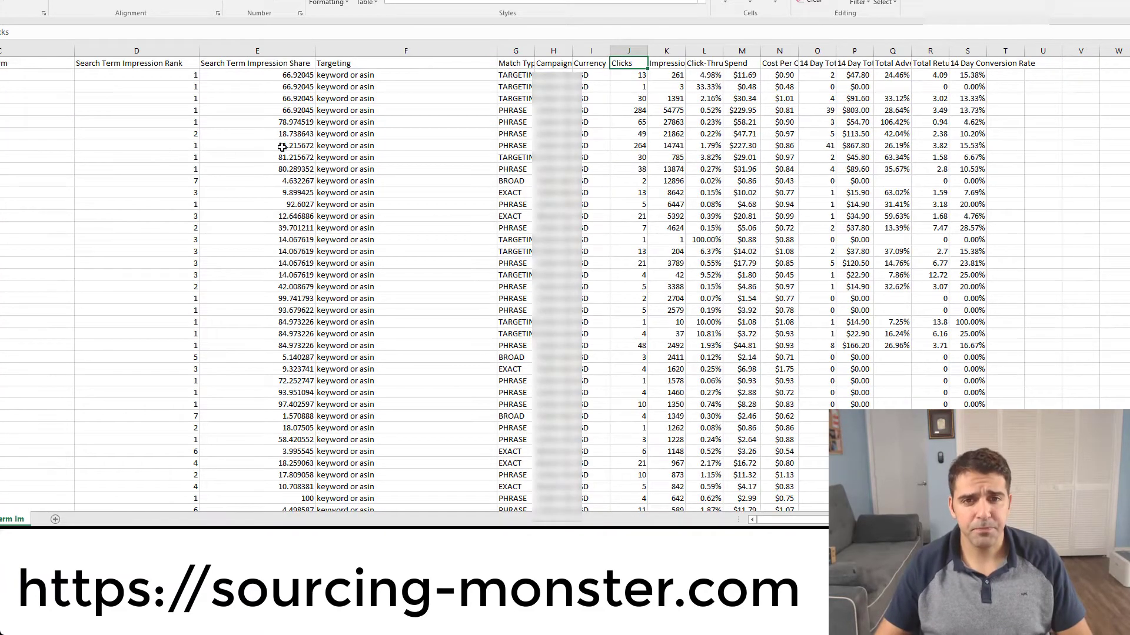
{"action": "key", "text": "F10"}
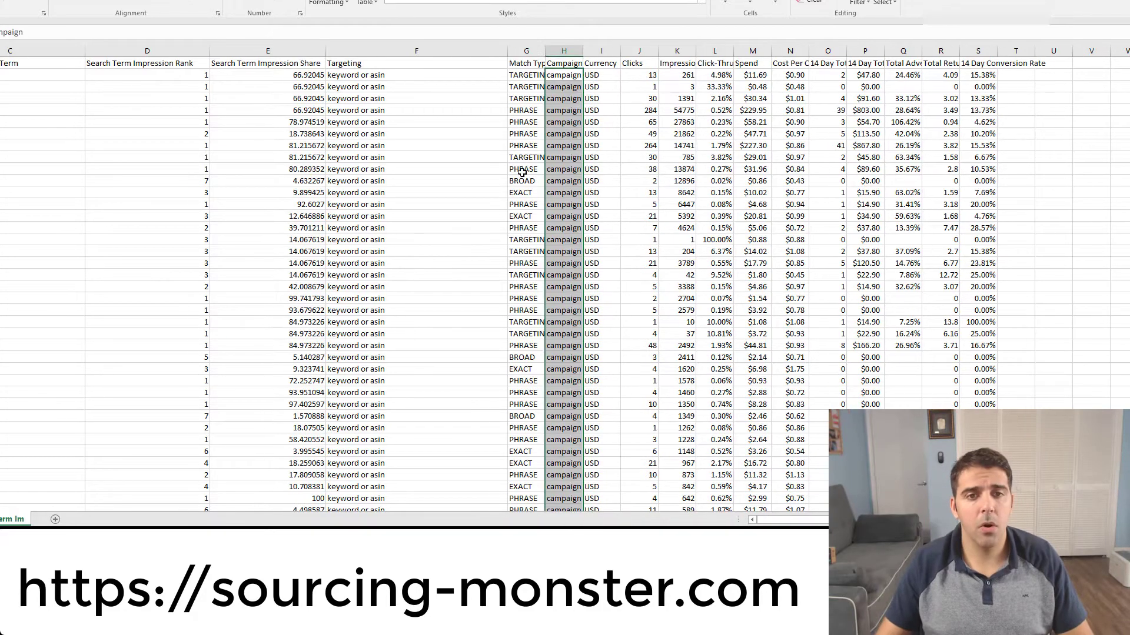
{"action": "left_click", "coordinate": [500, 167]}
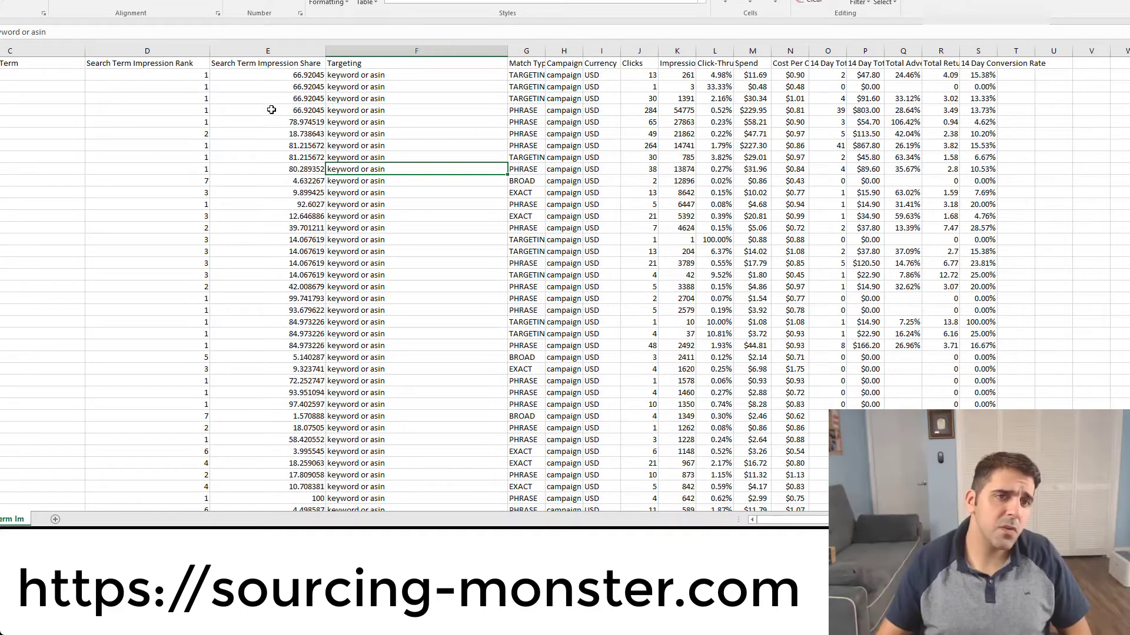
{"action": "left_click", "coordinate": [284, 86]}
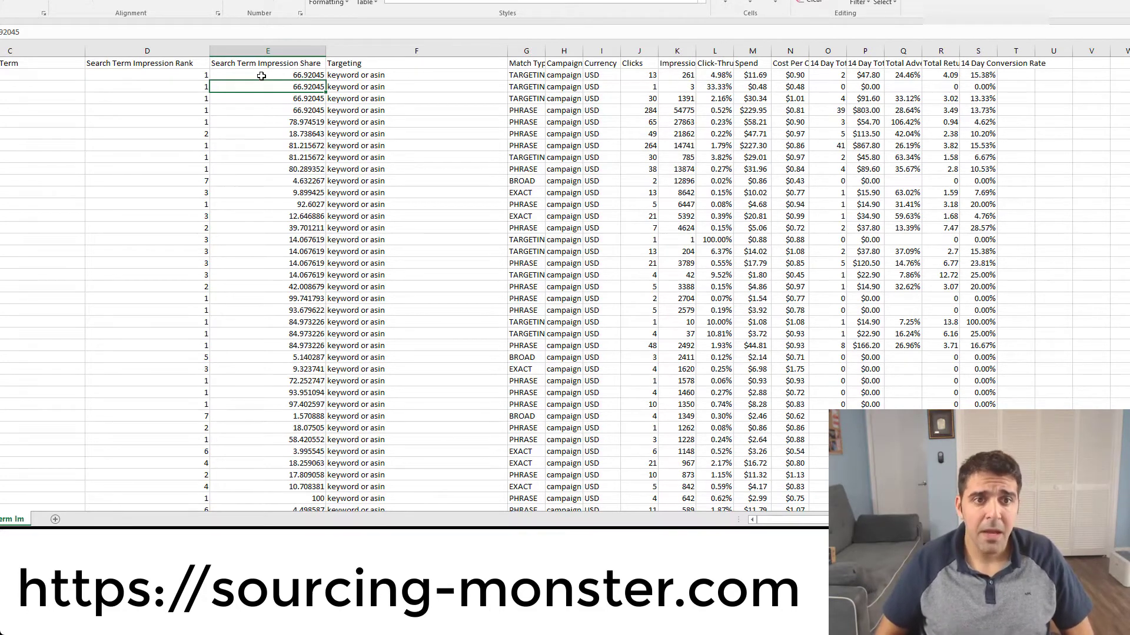
{"action": "left_click", "coordinate": [259, 75]}
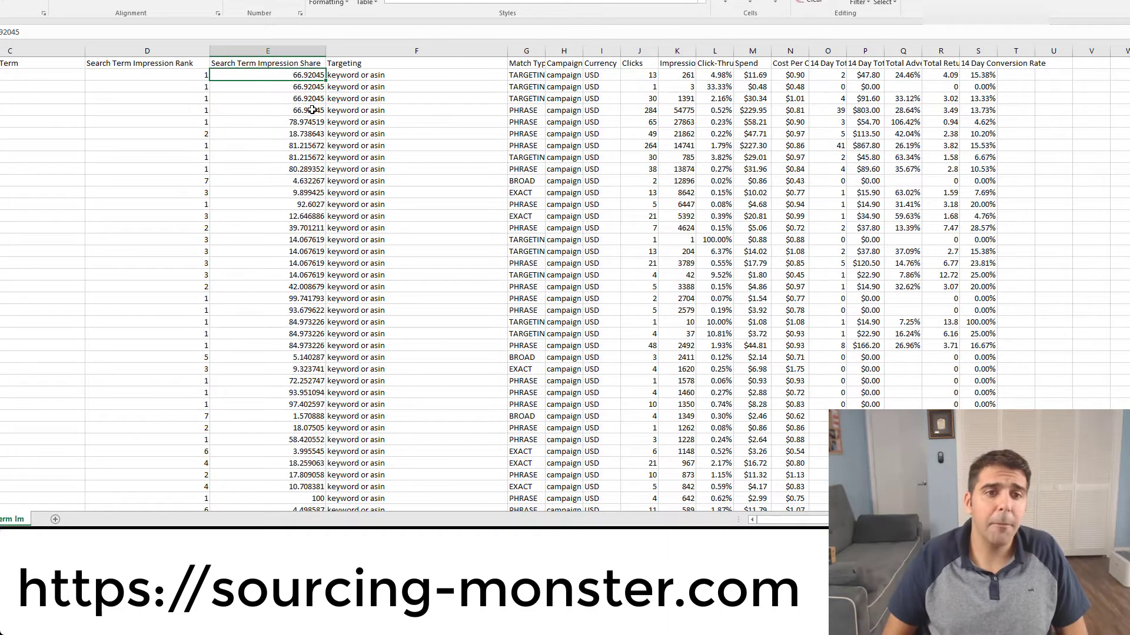
{"action": "key", "text": "Down"}
{"action": "key", "text": "Down"}
{"action": "key", "text": "Down"}
{"action": "key", "text": "Down"}
{"action": "key", "text": "Down"}
{"action": "key", "text": "Down"}
{"action": "key", "text": "Down"}
{"action": "key", "text": "Down"}
{"action": "key", "text": "Down"}
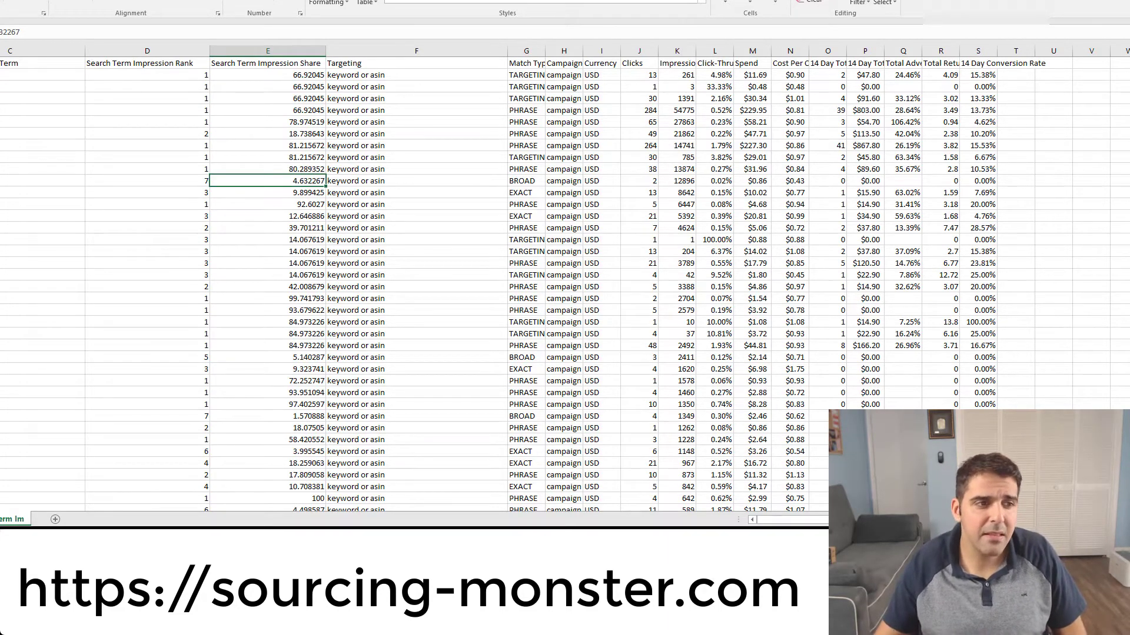
Review the 9.899425 and 81.215672 impression shares, then restore the Excel window down.
{"action": "left_click", "coordinate": [1, 193]}
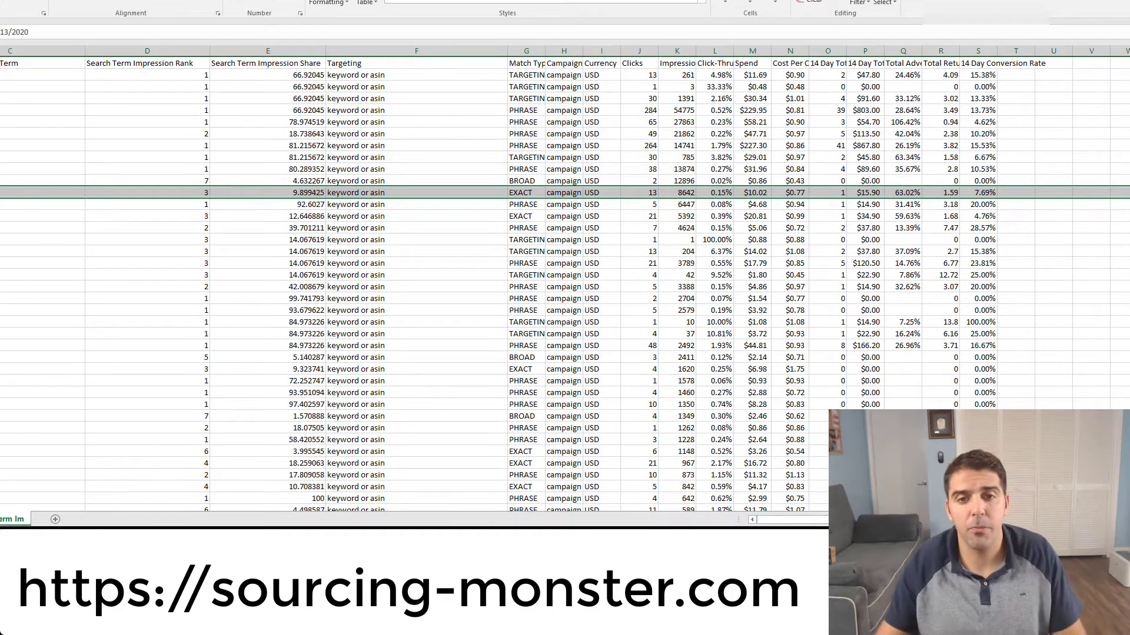
{"action": "left_click", "coordinate": [301, 146]}
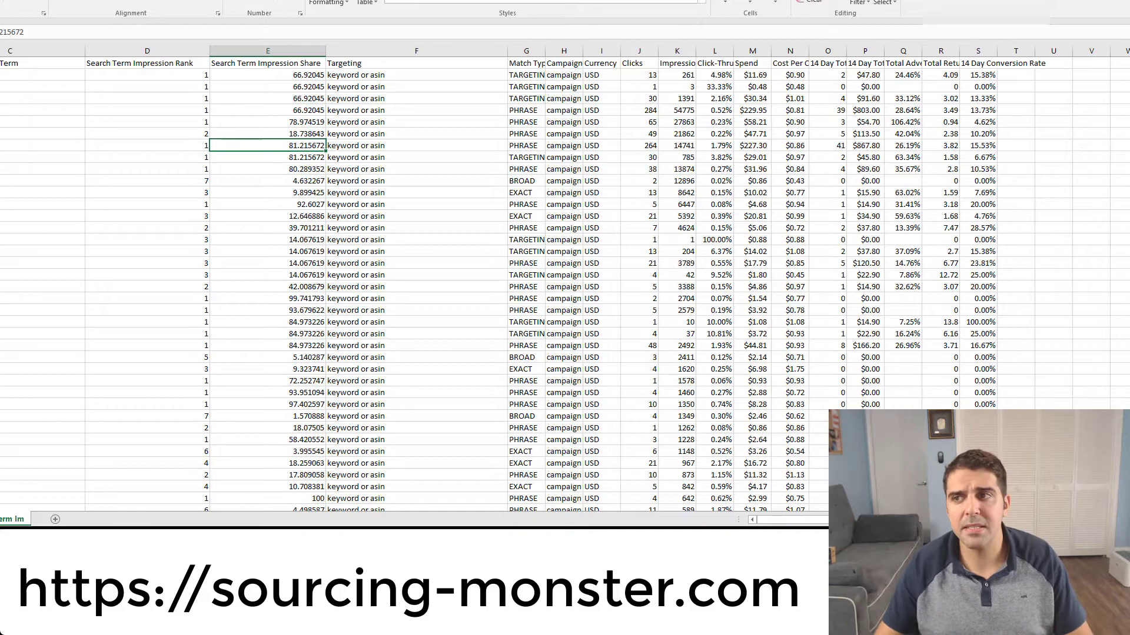
{"action": "key", "text": "super+Down"}
Reposition and enlarge the window, add header filters, and sort Clicks largest to smallest.
{"action": "left_click_drag", "start_coordinate": [703, 107], "coordinate": [494, 1]}
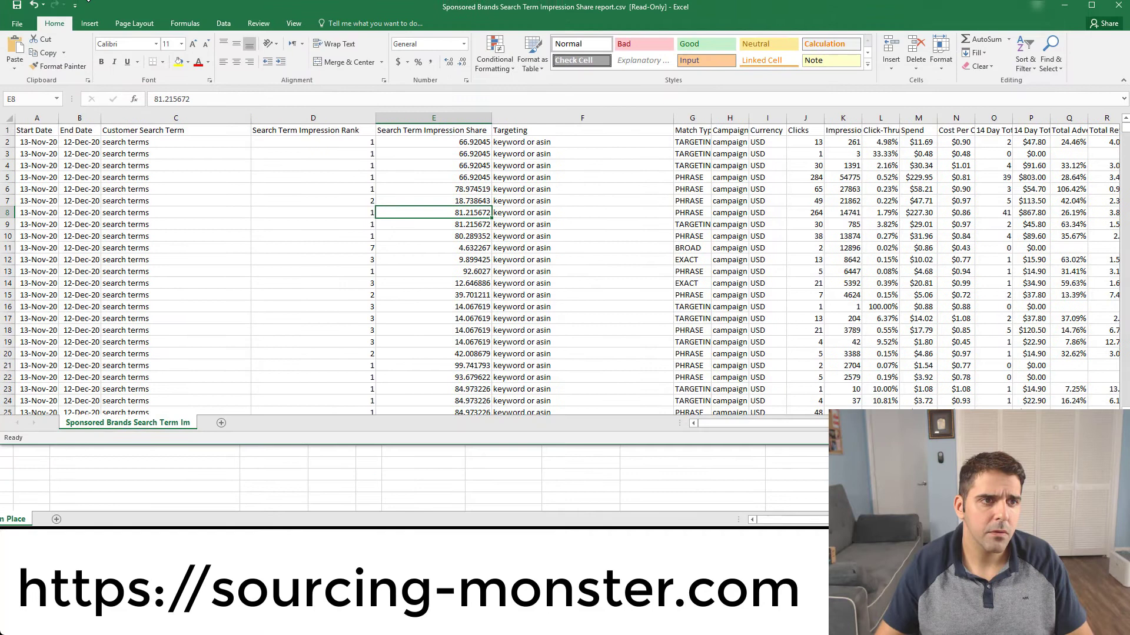
{"action": "left_click", "coordinate": [223, 22]}
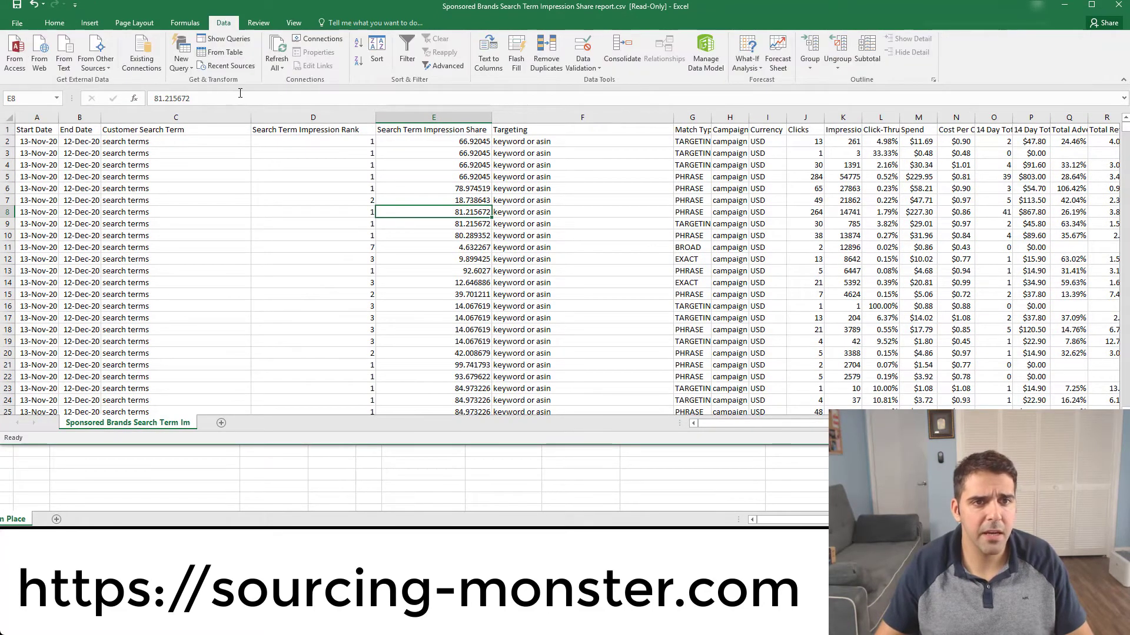
{"action": "left_click", "coordinate": [409, 56]}
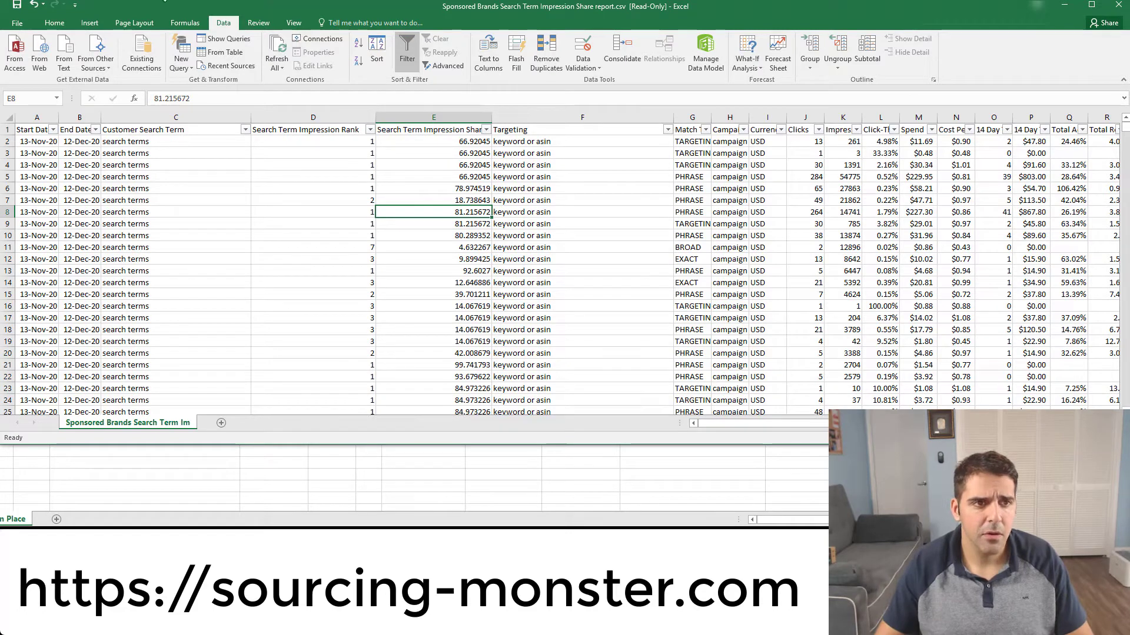
{"action": "left_click_drag", "start_coordinate": [204, 447], "coordinate": [203, 543]}
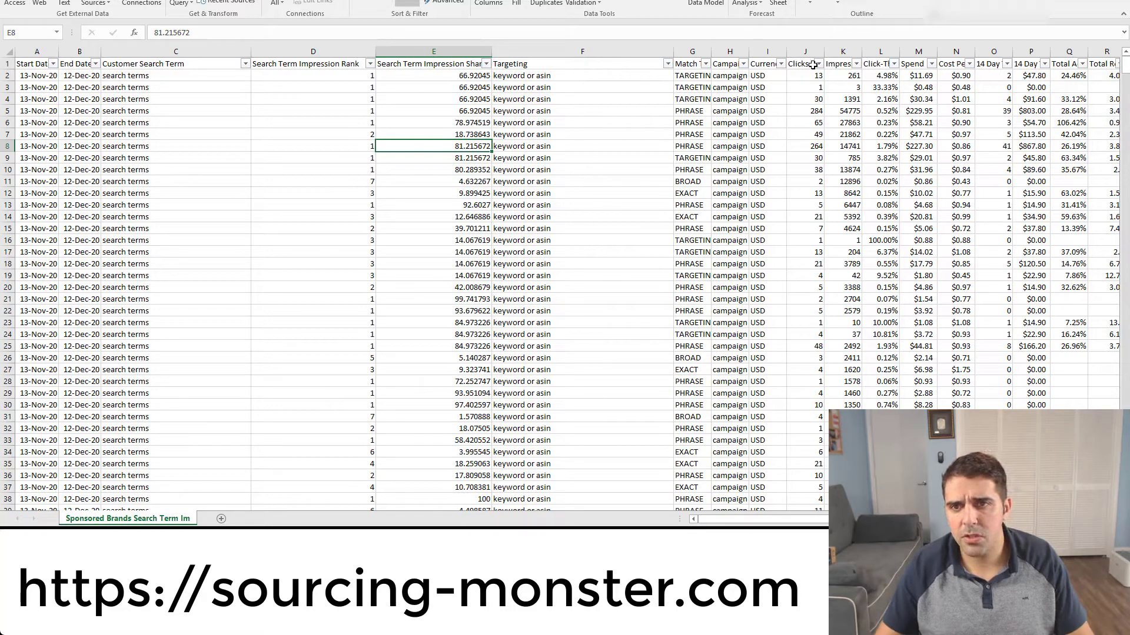
{"action": "left_click", "coordinate": [818, 64]}
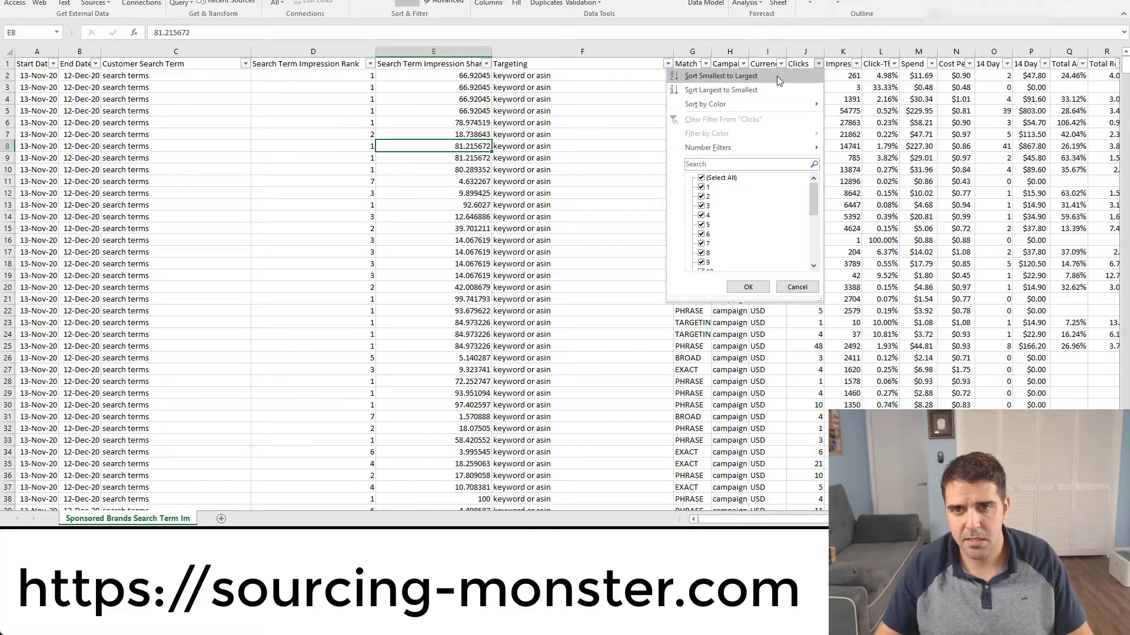
{"action": "left_click", "coordinate": [759, 90]}
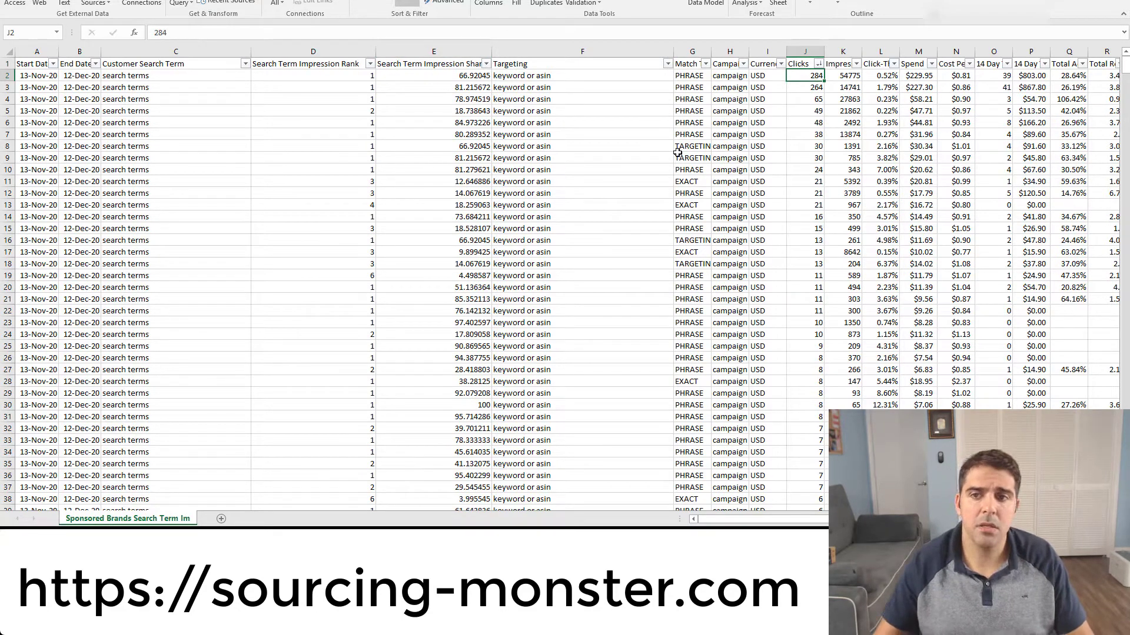
{"action": "left_click_drag", "start_coordinate": [797, 148], "coordinate": [803, 78]}
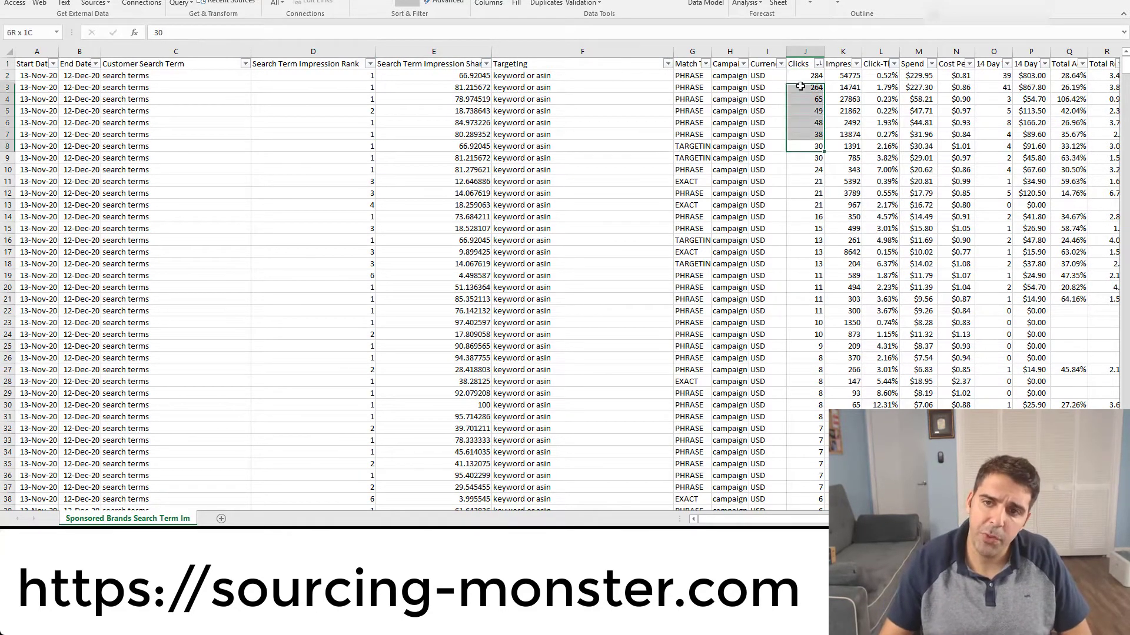
{"action": "scroll", "coordinate": [755, 261], "scroll_direction": "down", "scroll_amount": 4}
{"action": "left_click", "coordinate": [807, 301]}
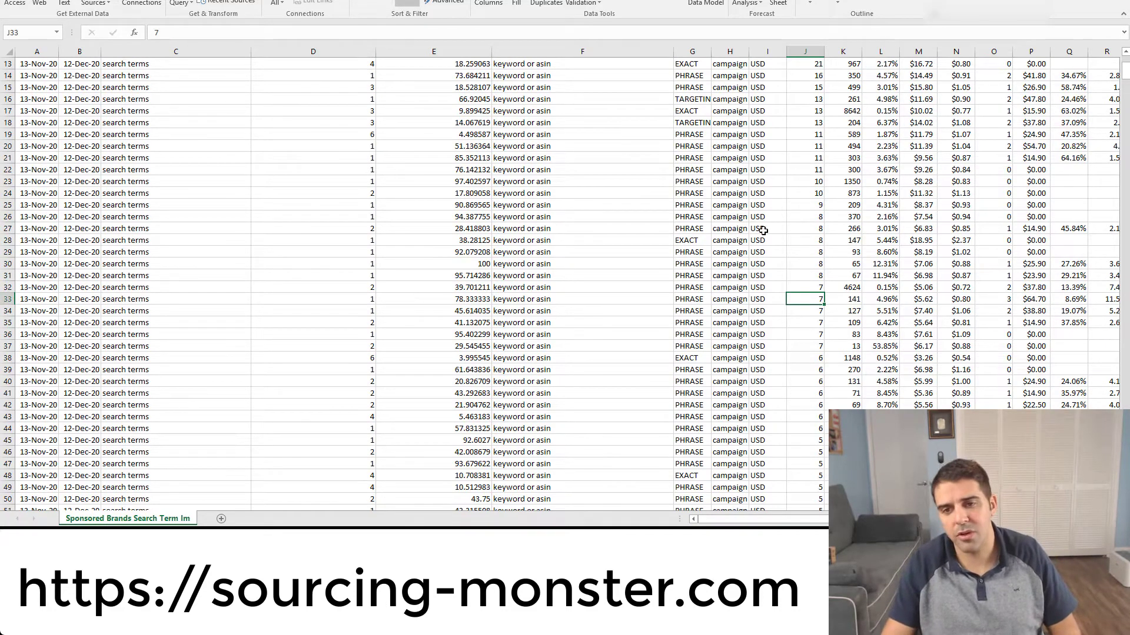
{"action": "scroll", "coordinate": [783, 220], "scroll_direction": "up", "scroll_amount": 4}
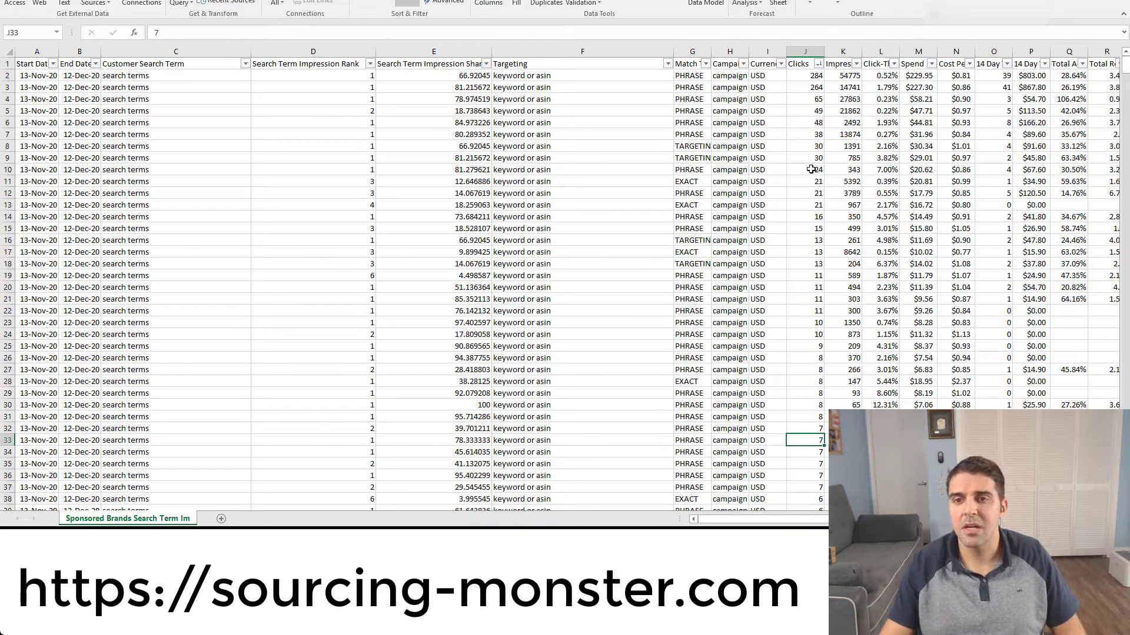
{"action": "left_click_drag", "start_coordinate": [816, 158], "coordinate": [814, 72]}
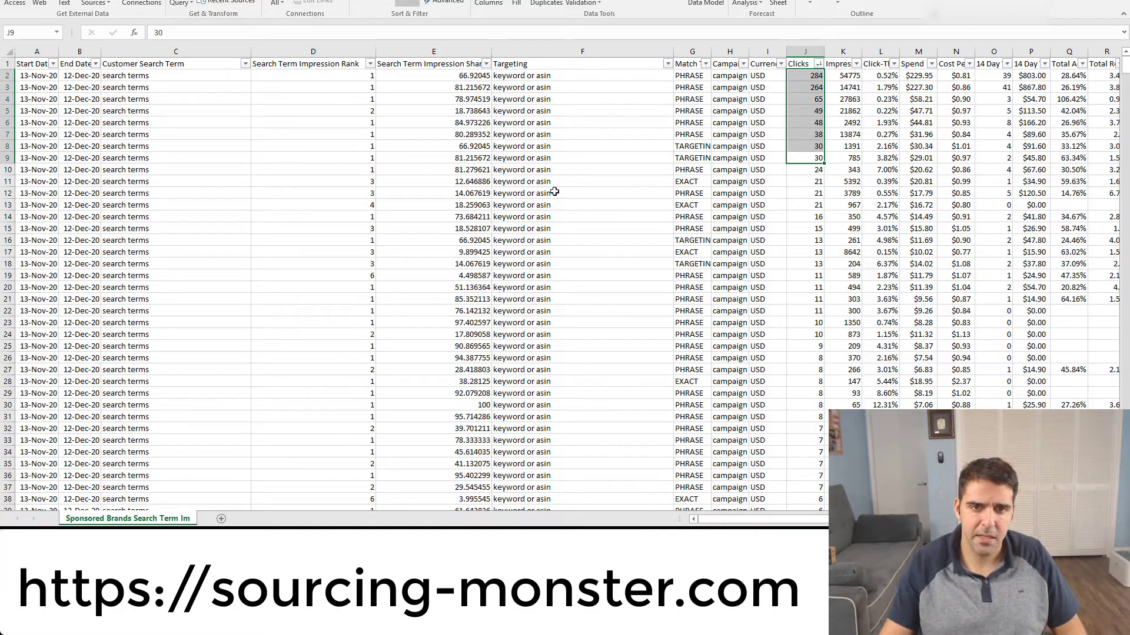
{"action": "left_click_drag", "start_coordinate": [809, 159], "coordinate": [439, 78]}
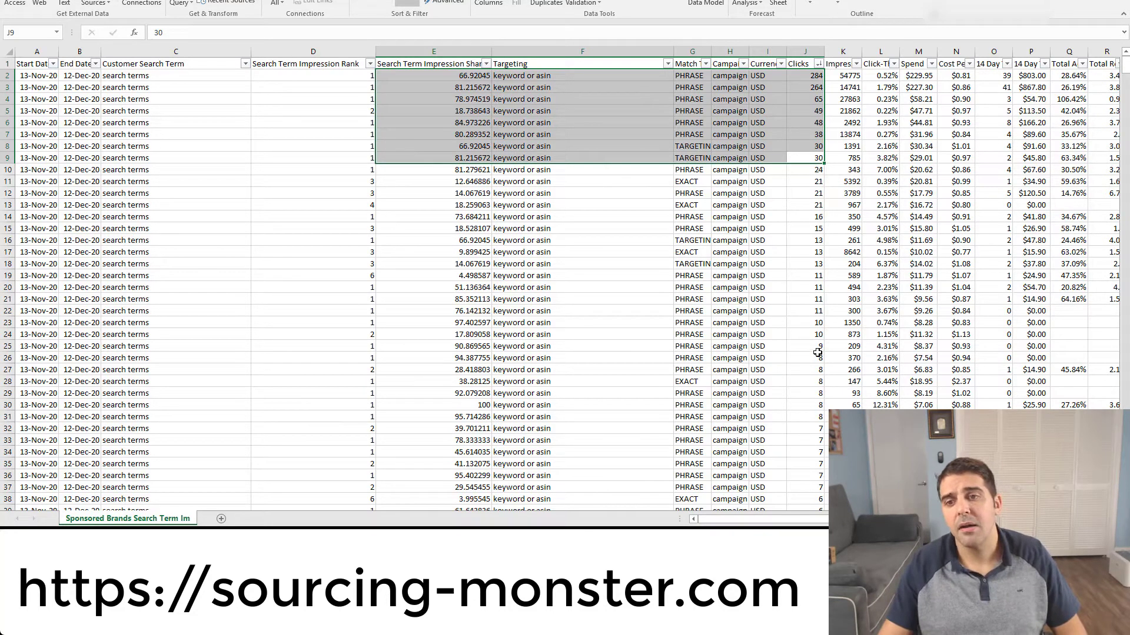
{"action": "left_click", "coordinate": [806, 169]}
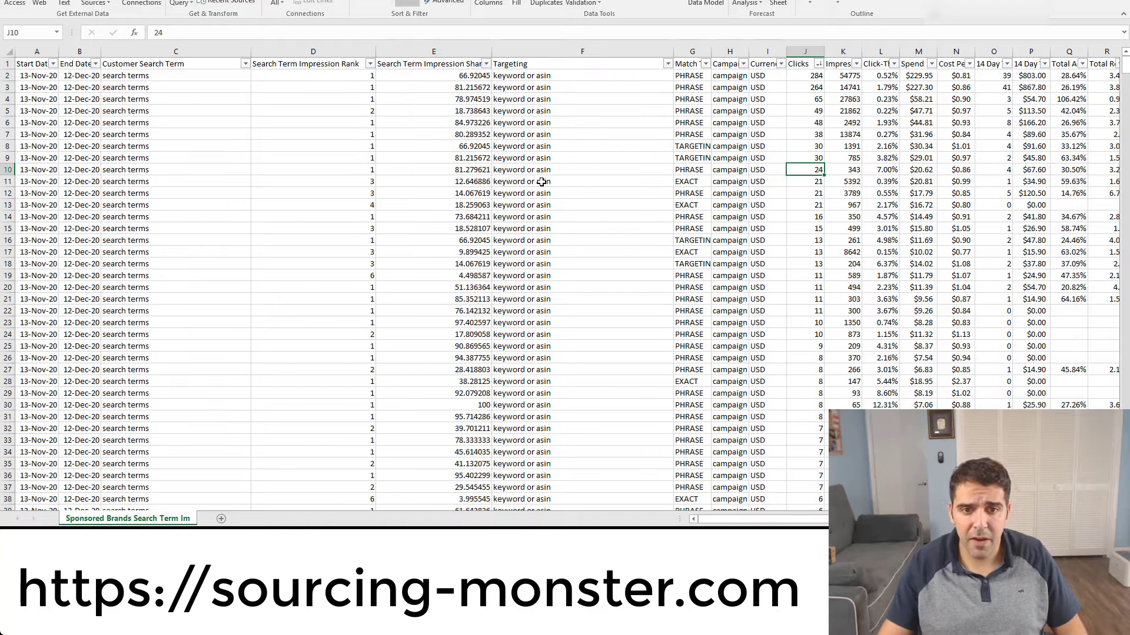
{"action": "left_click_drag", "start_coordinate": [477, 183], "coordinate": [818, 187]}
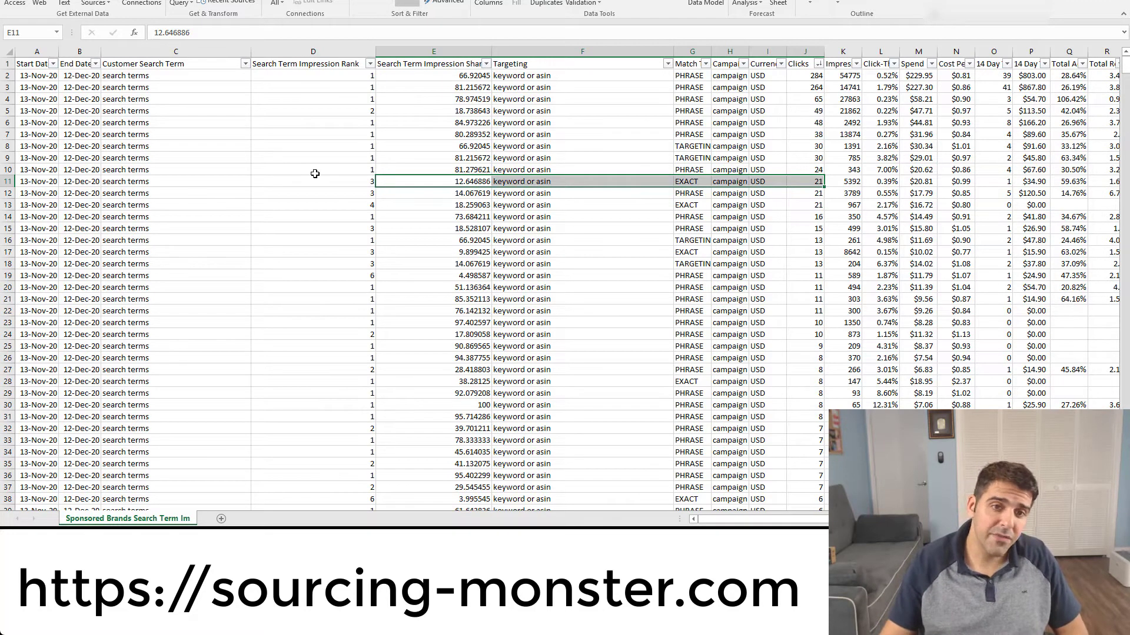
{"action": "left_click", "coordinate": [361, 79]}
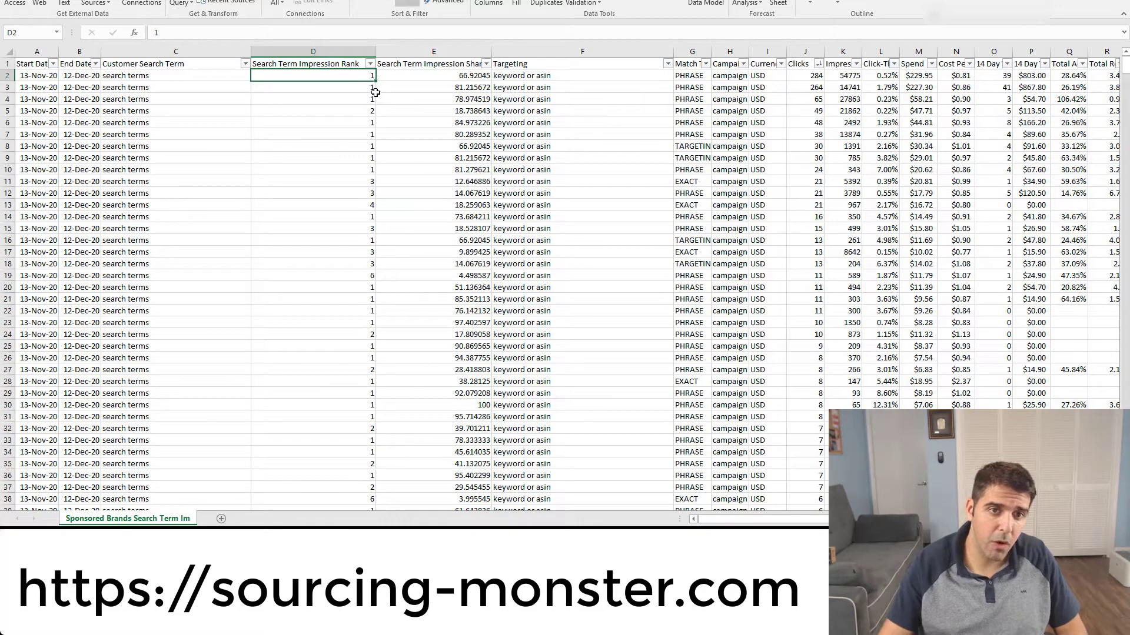
{"action": "left_click", "coordinate": [366, 205]}
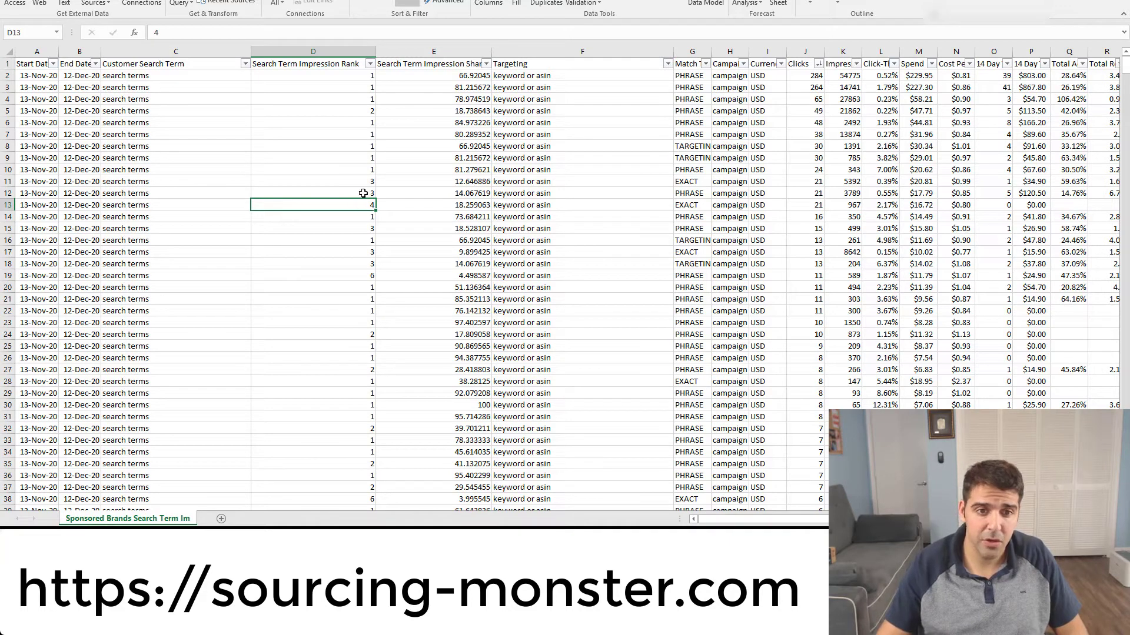
{"action": "left_click", "coordinate": [360, 191]}
{"action": "left_click", "coordinate": [370, 206]}
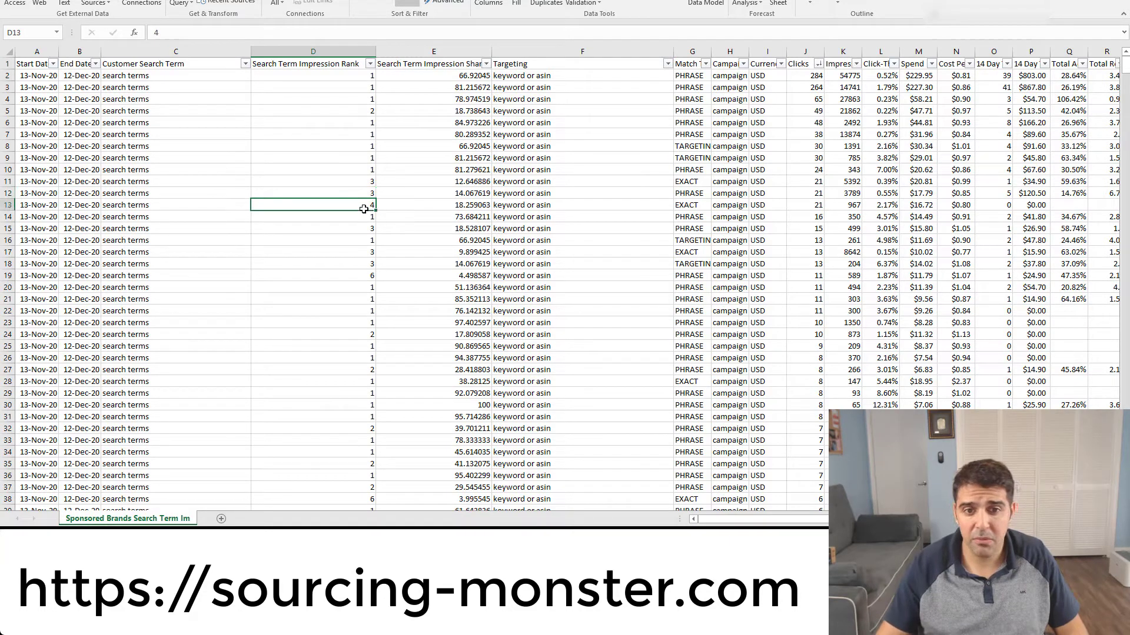
{"action": "left_click", "coordinate": [360, 191]}
{"action": "left_click", "coordinate": [370, 173]}
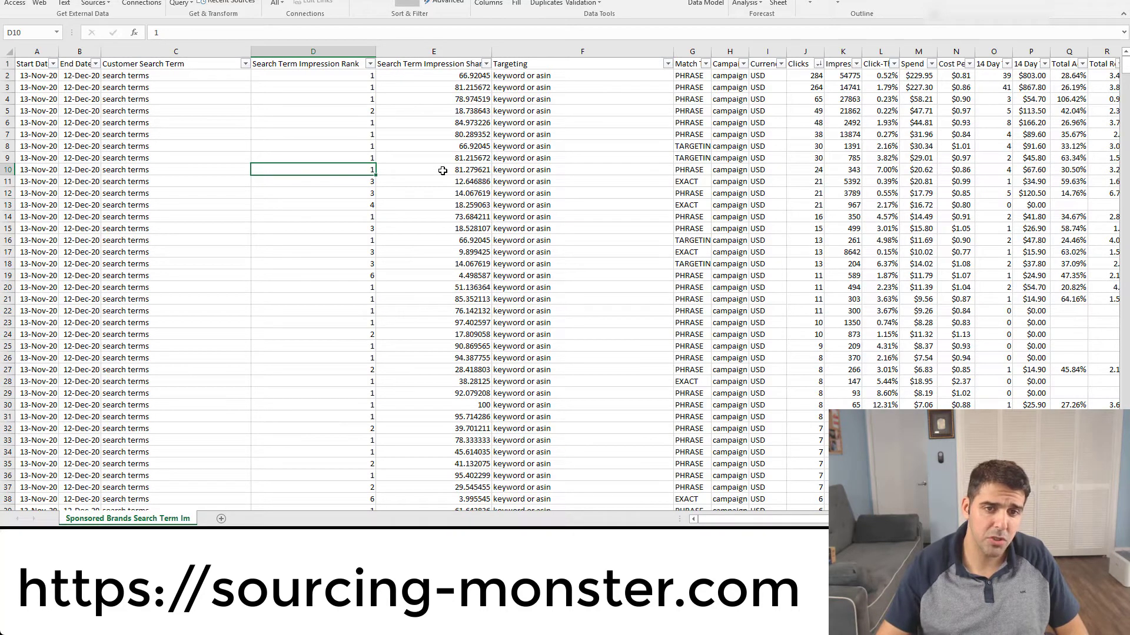
{"action": "left_click", "coordinate": [359, 184]}
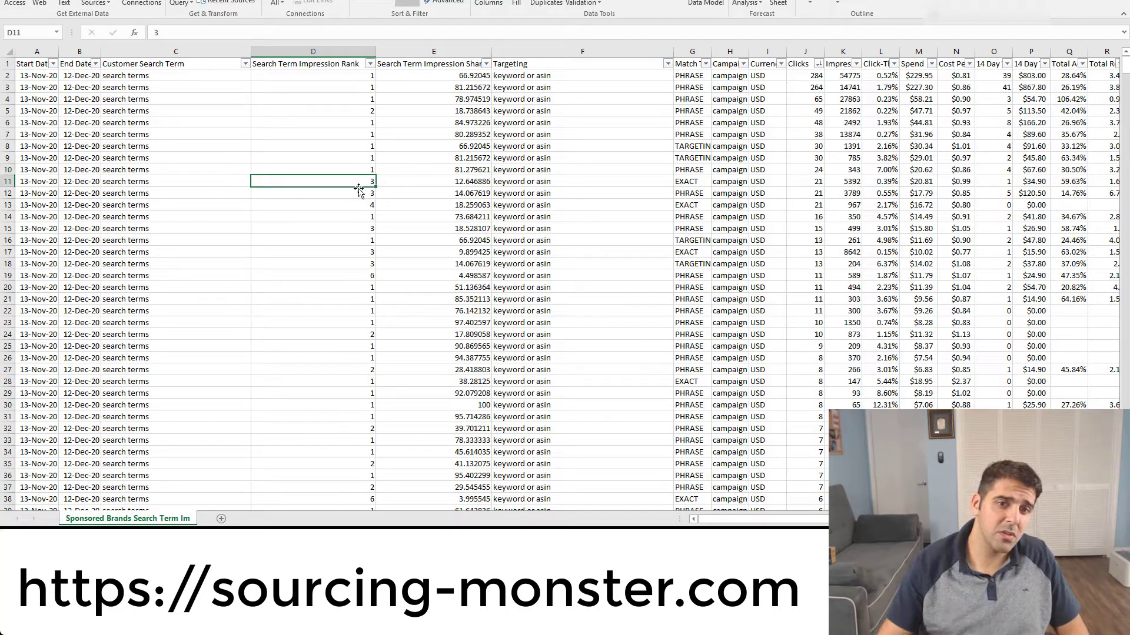
{"action": "left_click", "coordinate": [367, 204]}
{"action": "mouse_move", "coordinate": [368, 204]}
{"action": "left_mouse_down"}
{"action": "mouse_move", "coordinate": [371, 184]}
{"action": "mouse_move", "coordinate": [371, 208]}
{"action": "left_mouse_up"}
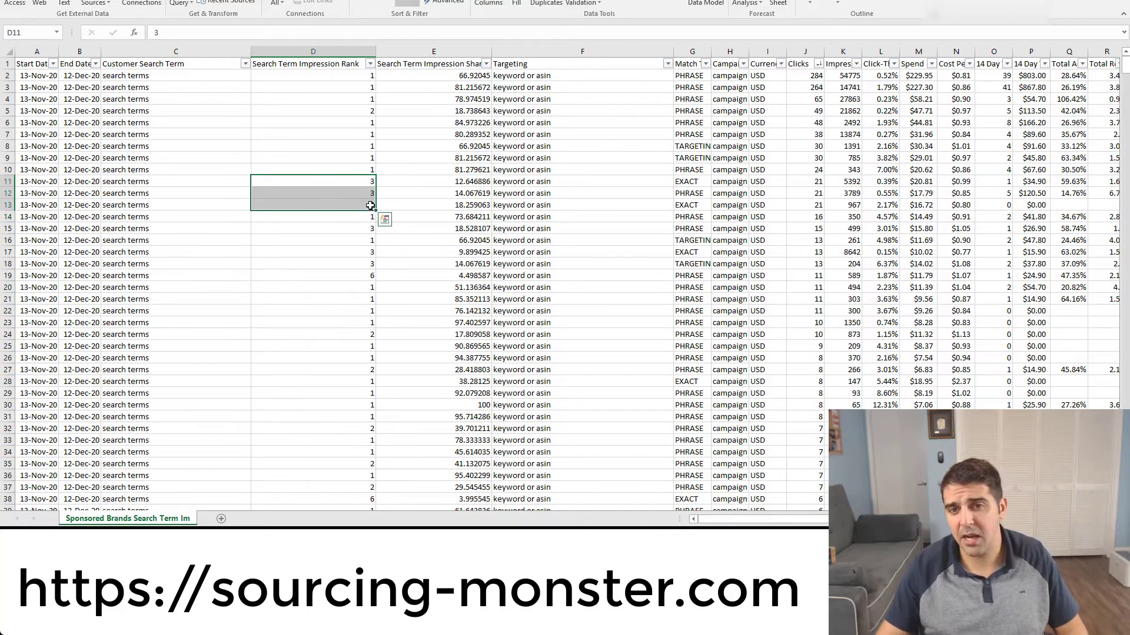
{"action": "left_click", "coordinate": [362, 183]}
{"action": "key", "text": "Up"}
{"action": "key", "text": "Up"}
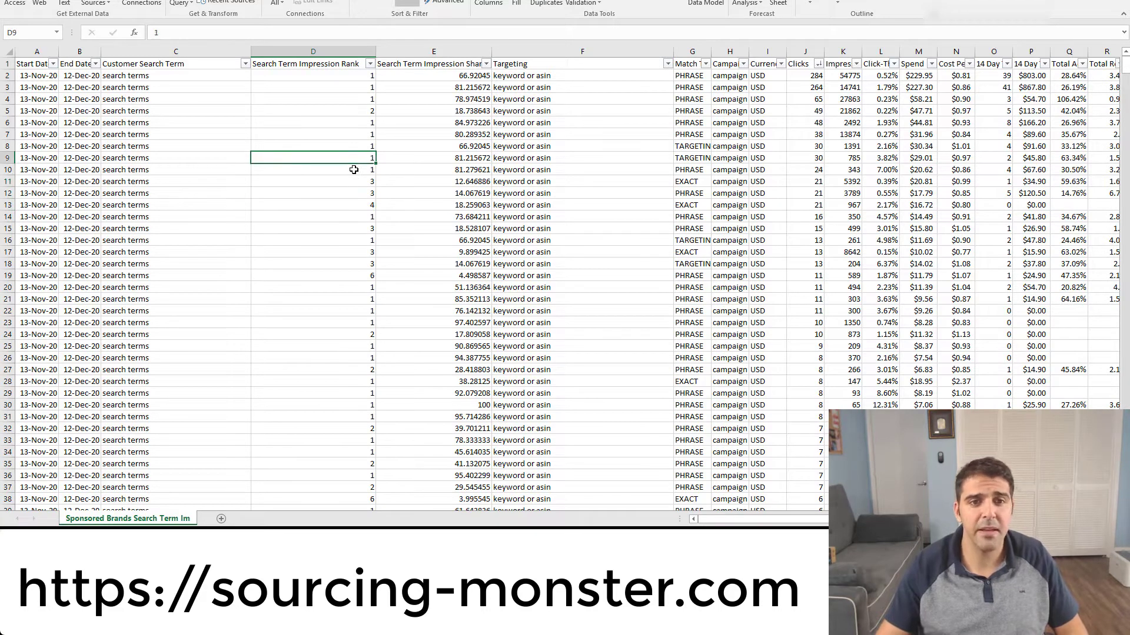
{"action": "left_click", "coordinate": [371, 184]}
{"action": "left_click_drag", "start_coordinate": [370, 184], "coordinate": [371, 207]}
{"action": "left_click", "coordinate": [365, 276]}
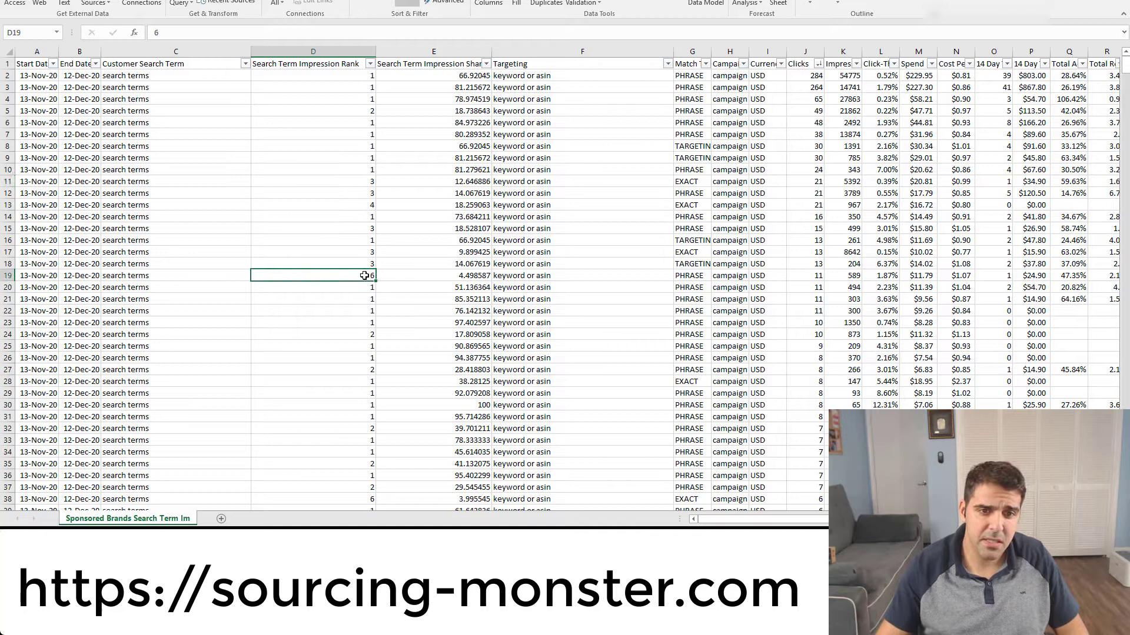
{"action": "key", "text": "Up"}
{"action": "key", "text": "Up"}
{"action": "key", "text": "Up"}
{"action": "key", "text": "Up"}
{"action": "key", "text": "Up"}
{"action": "key", "text": "Up"}
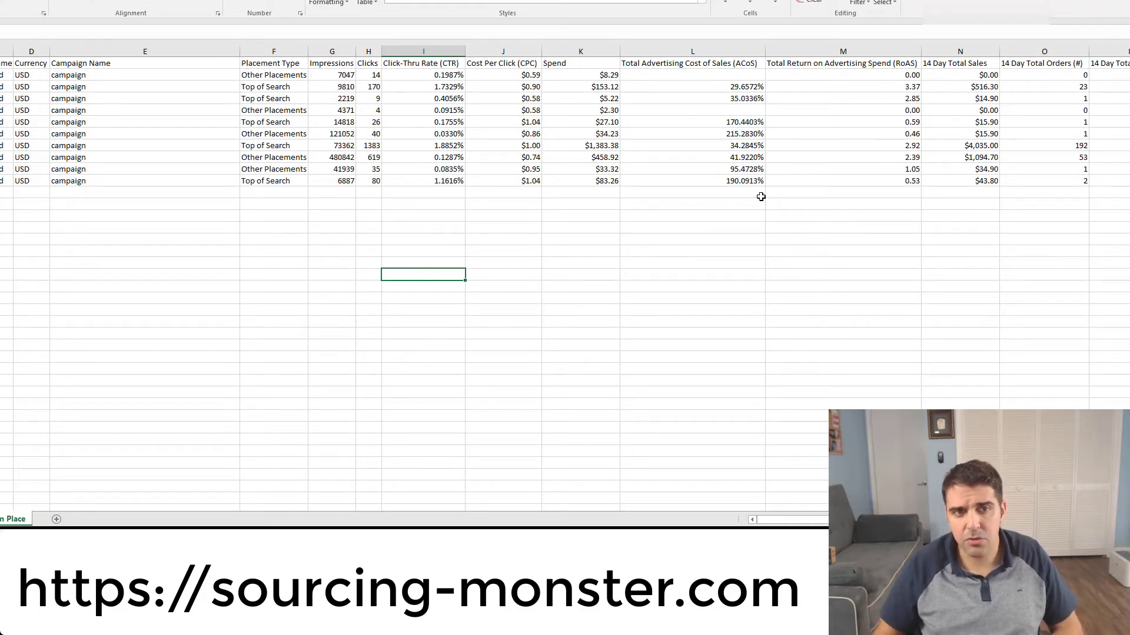
Select placement ACoS cells L7:L9 and L5:L6, highlighting the 170% and 215% values.
{"action": "left_click_drag", "start_coordinate": [735, 143], "coordinate": [739, 169]}
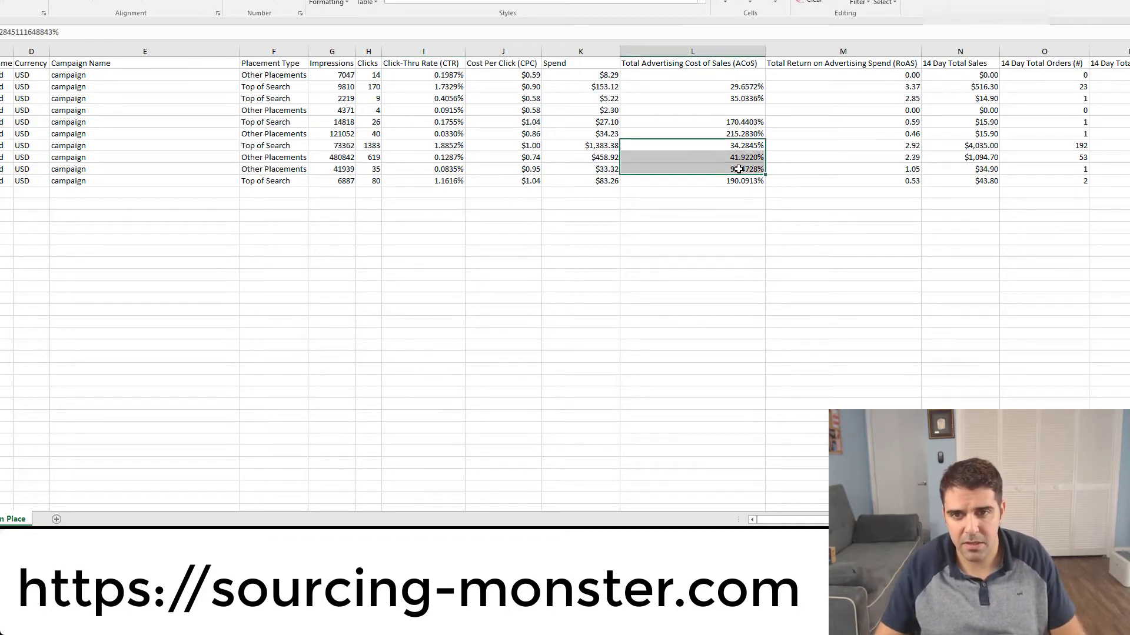
{"action": "left_click_drag", "start_coordinate": [729, 123], "coordinate": [728, 137]}
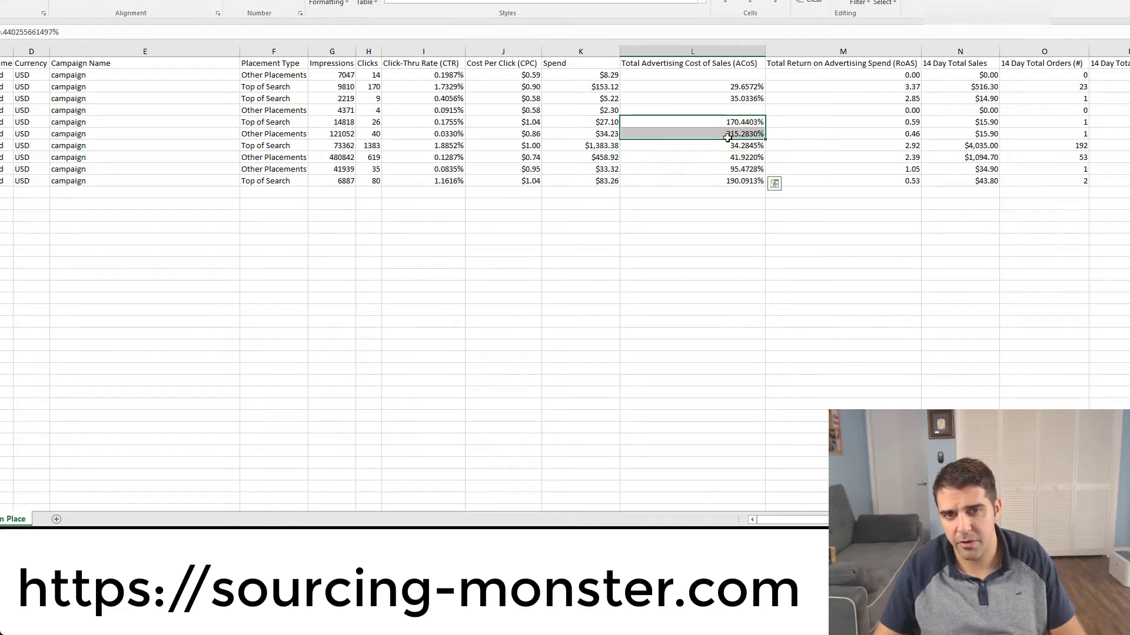
{"action": "left_click", "coordinate": [736, 110]}
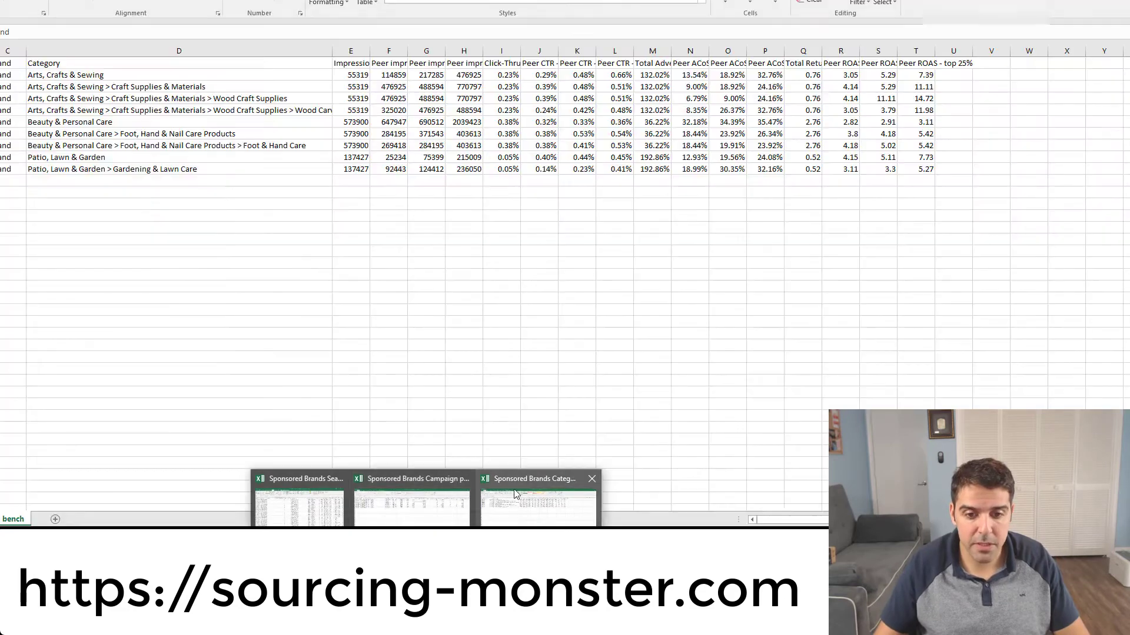
Review Foot & Hand Care's 18.44% top-25% peer ACoS and widen the Peer ACoS - top 25% column.
{"action": "left_click", "coordinate": [514, 493]}
{"action": "key", "text": "ctrl+v"}
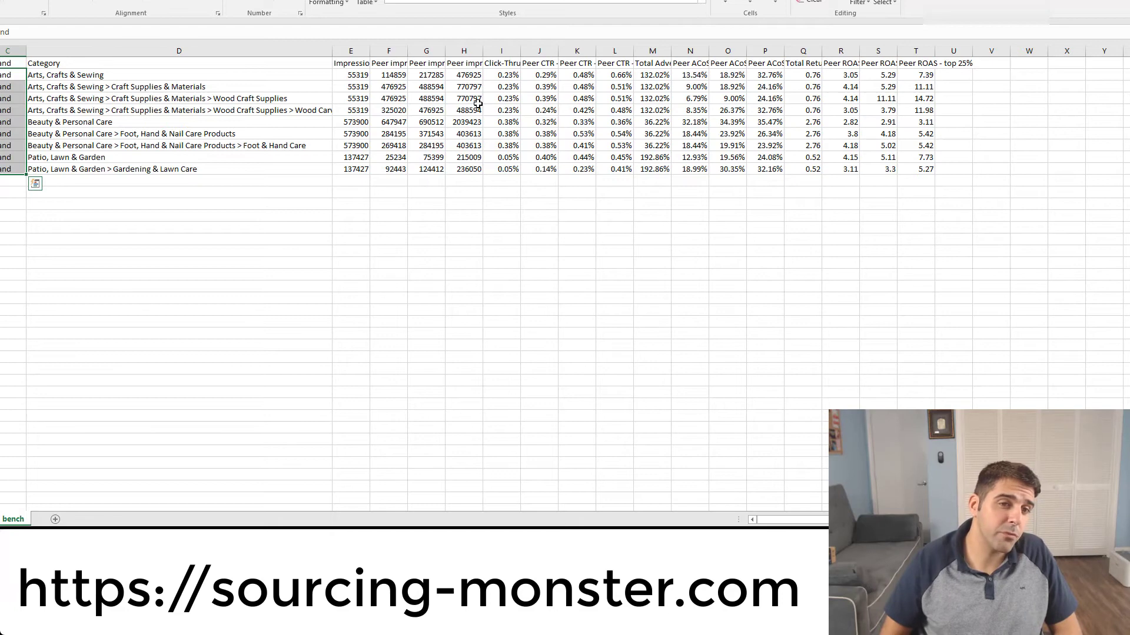
{"action": "left_click", "coordinate": [241, 143]}
{"action": "left_click", "coordinate": [252, 135]}
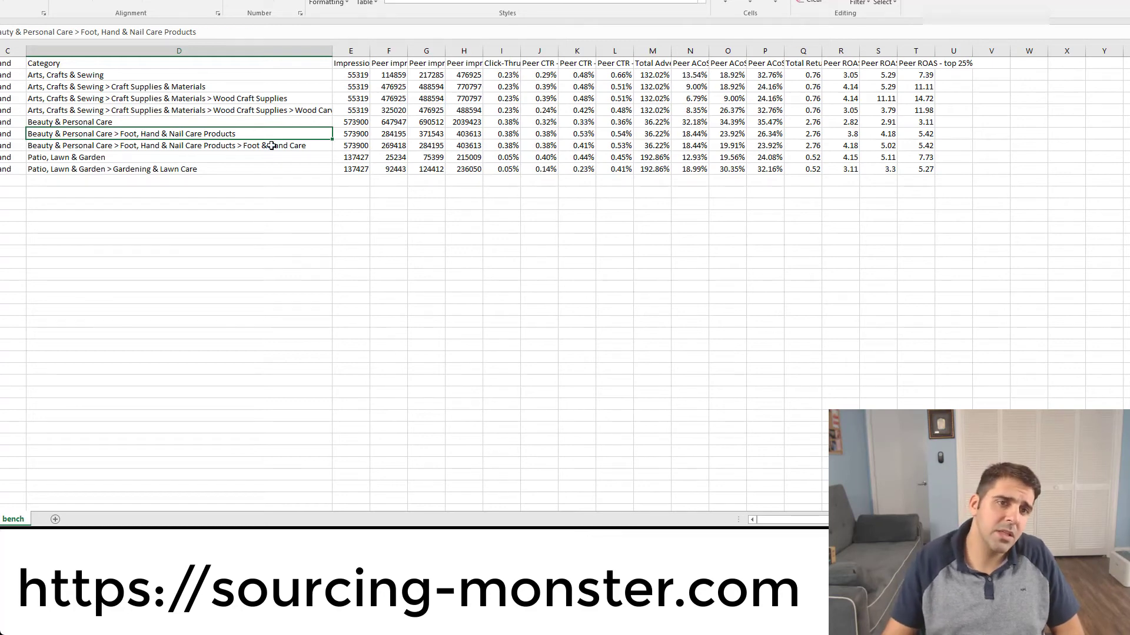
{"action": "left_click", "coordinate": [270, 145]}
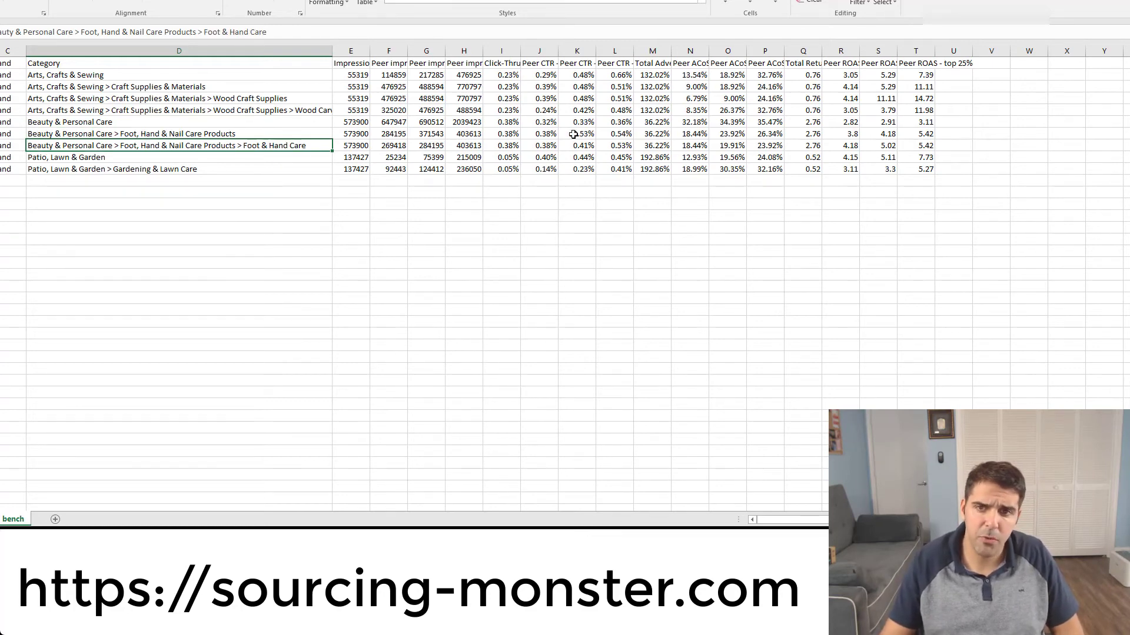
{"action": "left_click", "coordinate": [693, 148]}
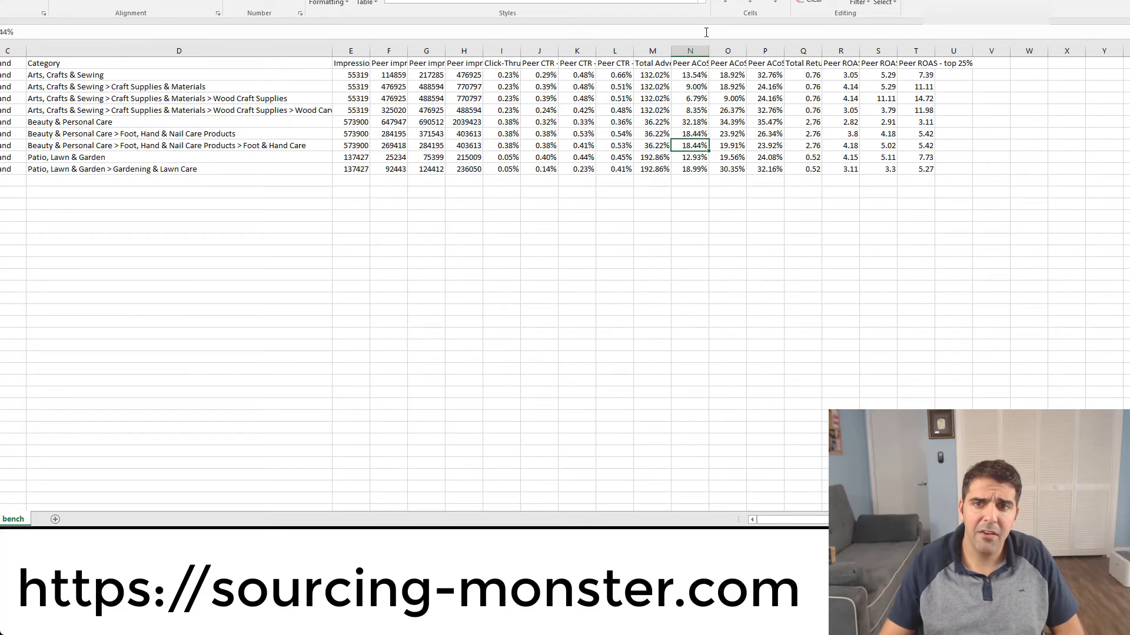
{"action": "left_click_drag", "start_coordinate": [709, 50], "coordinate": [746, 50]}
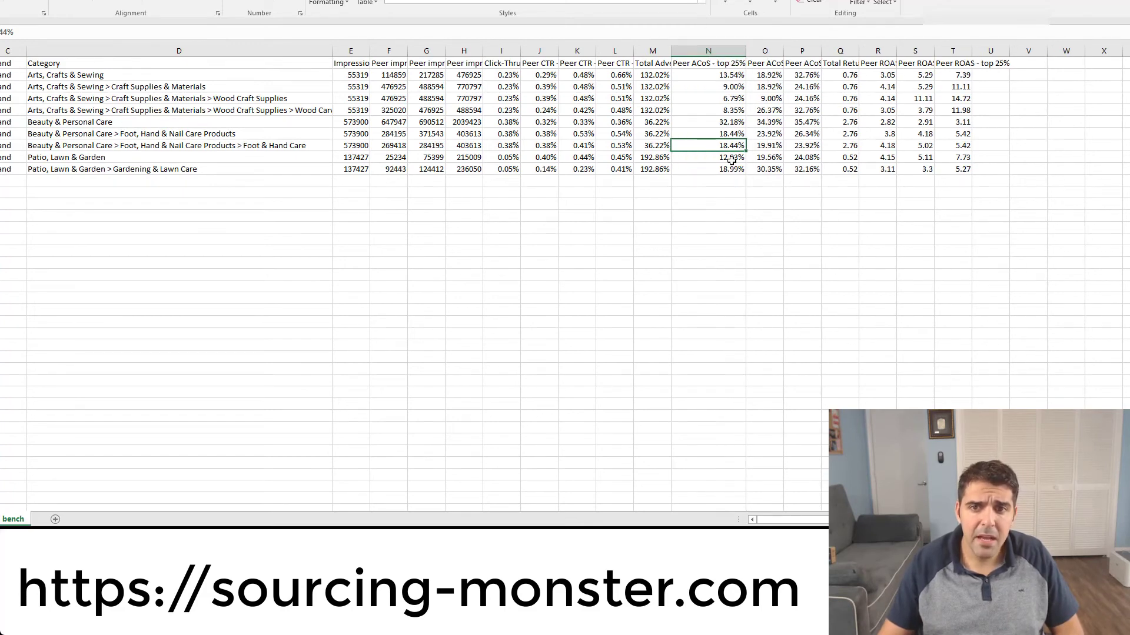
Compare top-25% peer ACoS for Wood Craft Supplies (6.79%) and Patio, Lawn & Garden (12.93%).
{"action": "left_click", "coordinate": [731, 98]}
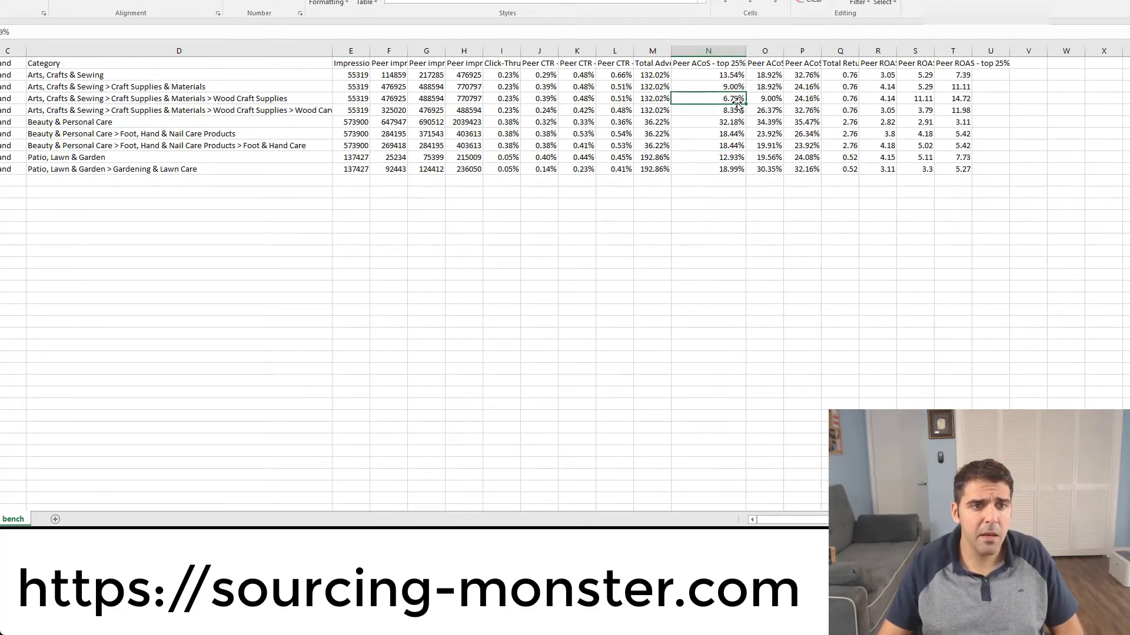
{"action": "left_click", "coordinate": [300, 99]}
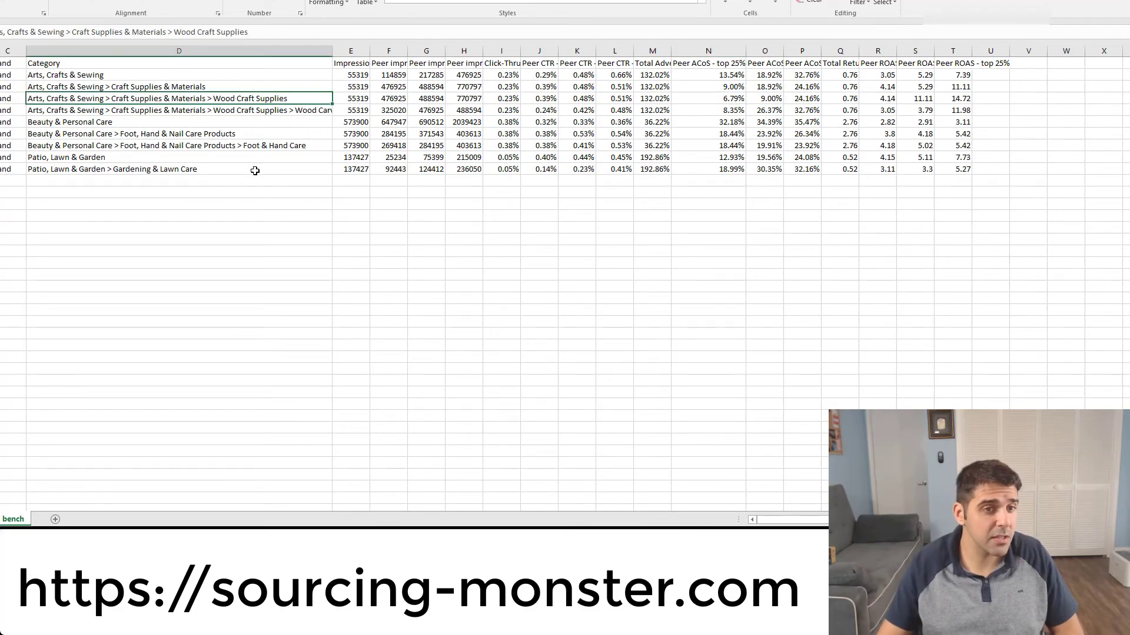
{"action": "left_click_drag", "start_coordinate": [255, 170], "coordinate": [282, 180]}
{"action": "left_click", "coordinate": [306, 170]}
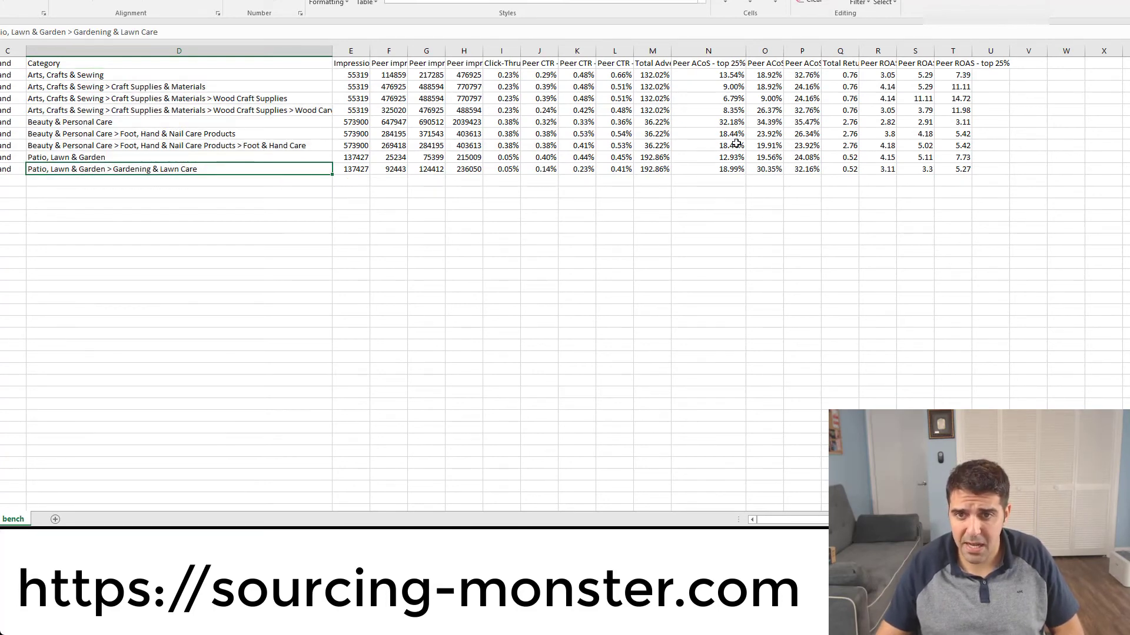
{"action": "left_click", "coordinate": [718, 156]}
{"action": "left_click", "coordinate": [289, 159]}
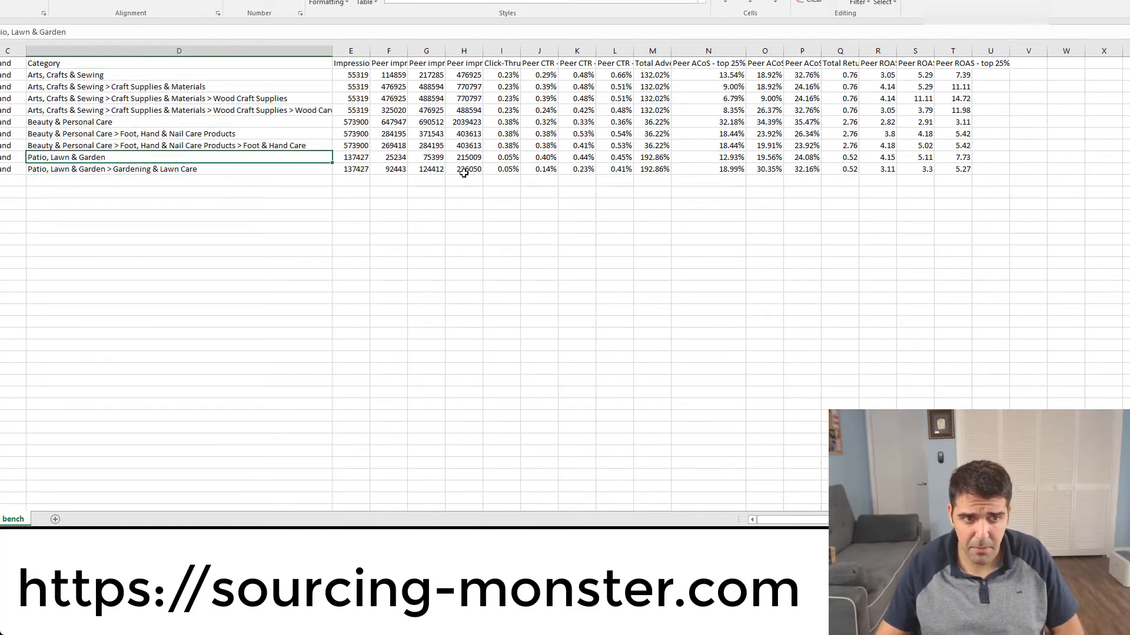
{"action": "left_click", "coordinate": [736, 157]}
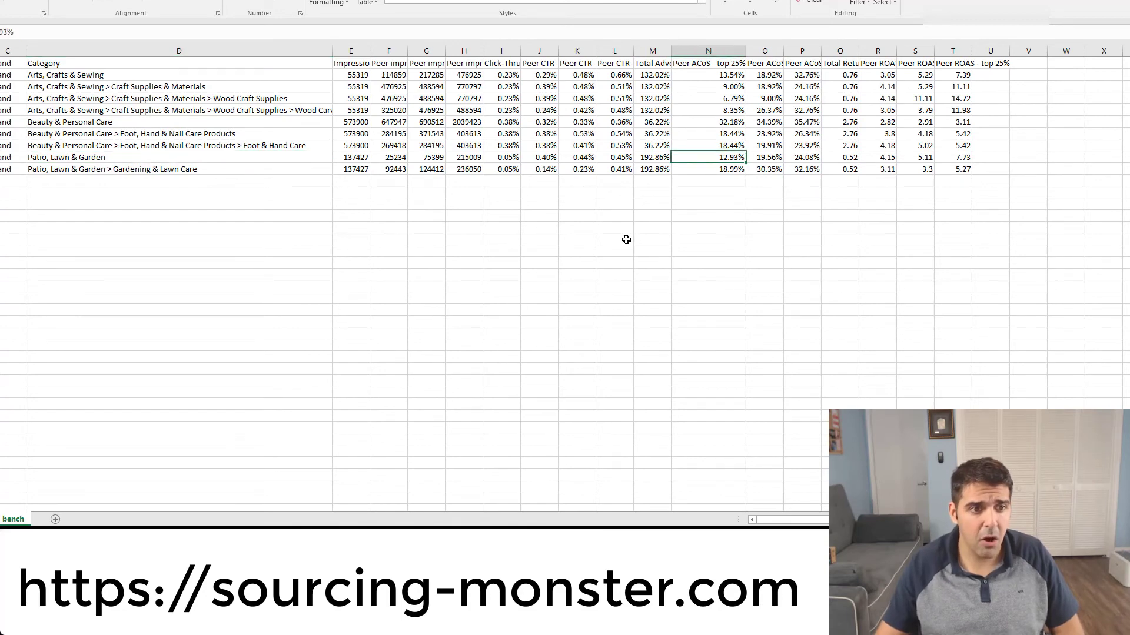